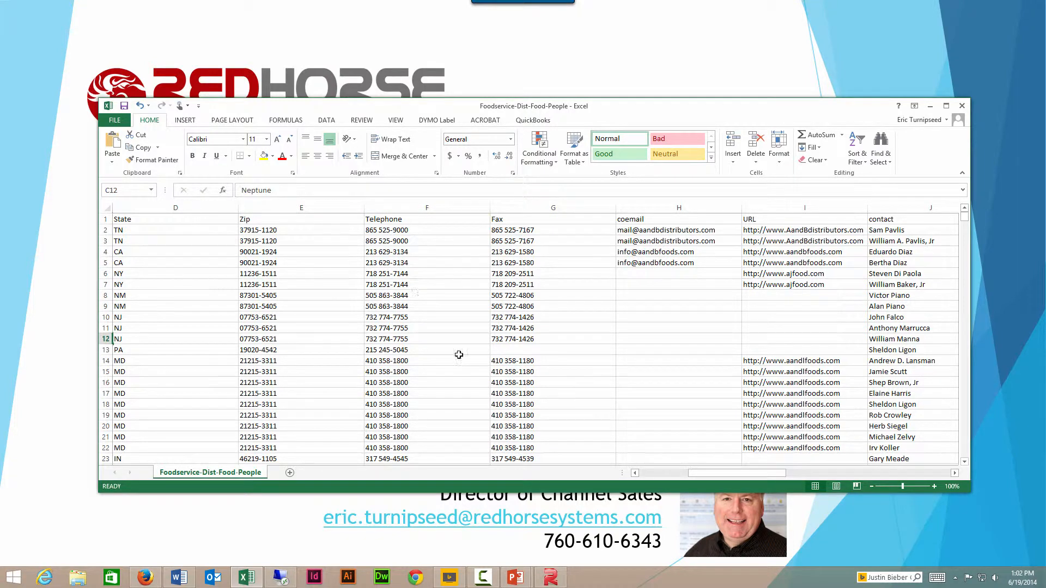
- Insert a column before the Fax column and give it the header "Phone1 Extension"
scroll(562, 269, down, 1)
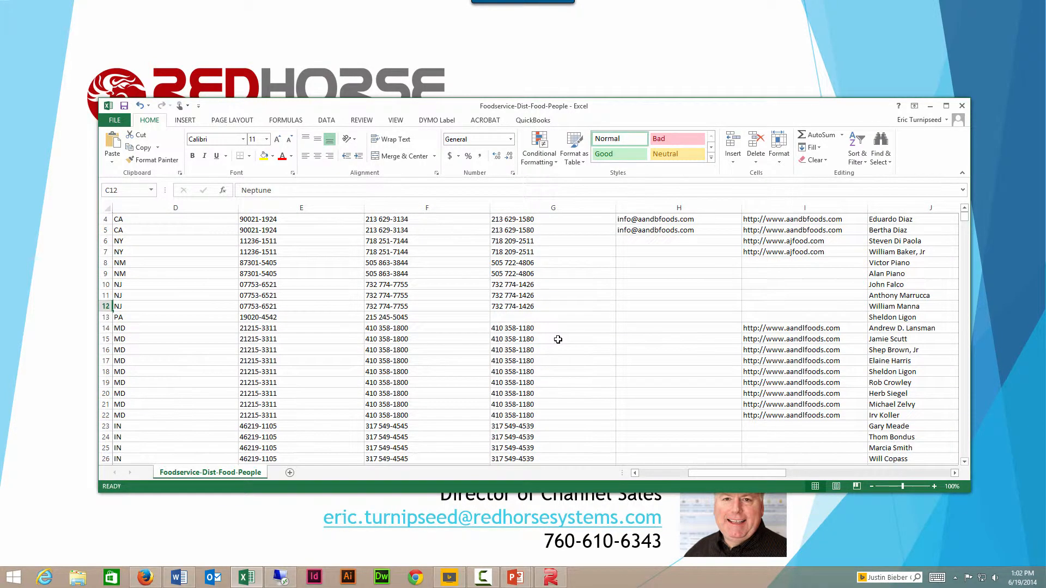
scroll(545, 326, up, 1)
click(512, 207)
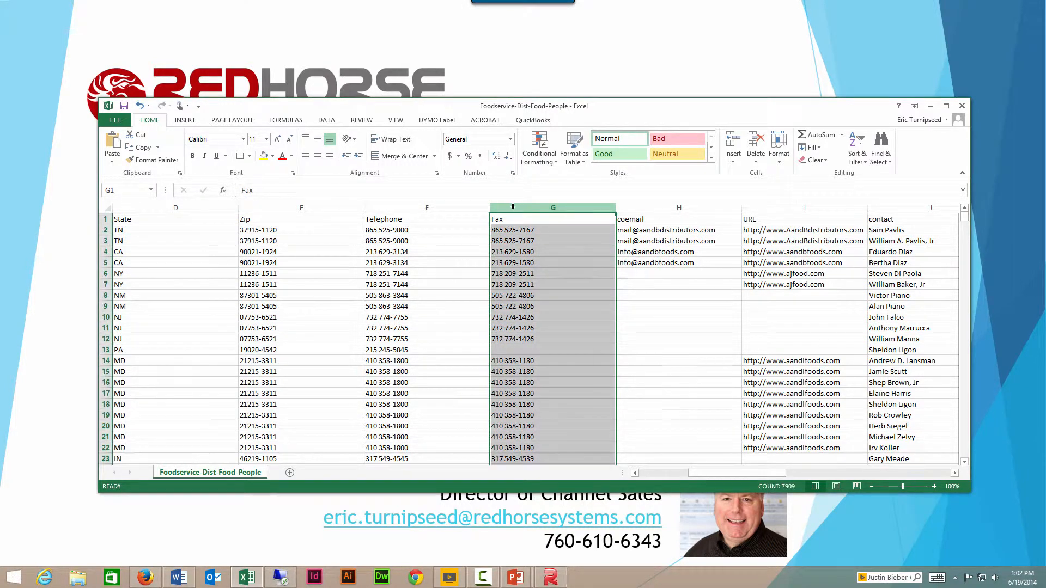
right_click(513, 206)
click(538, 285)
click(506, 225)
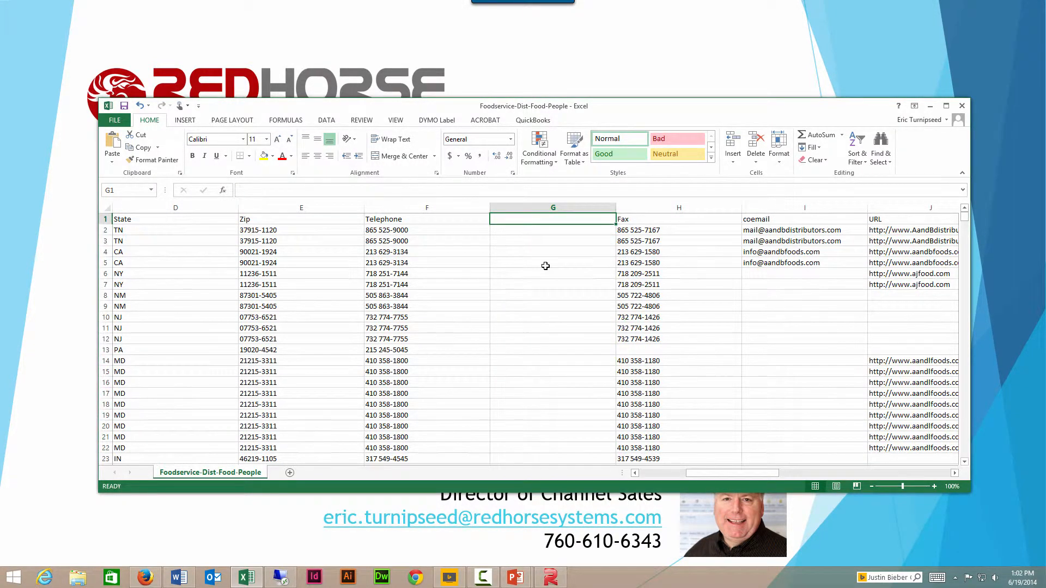
text(Phone1)
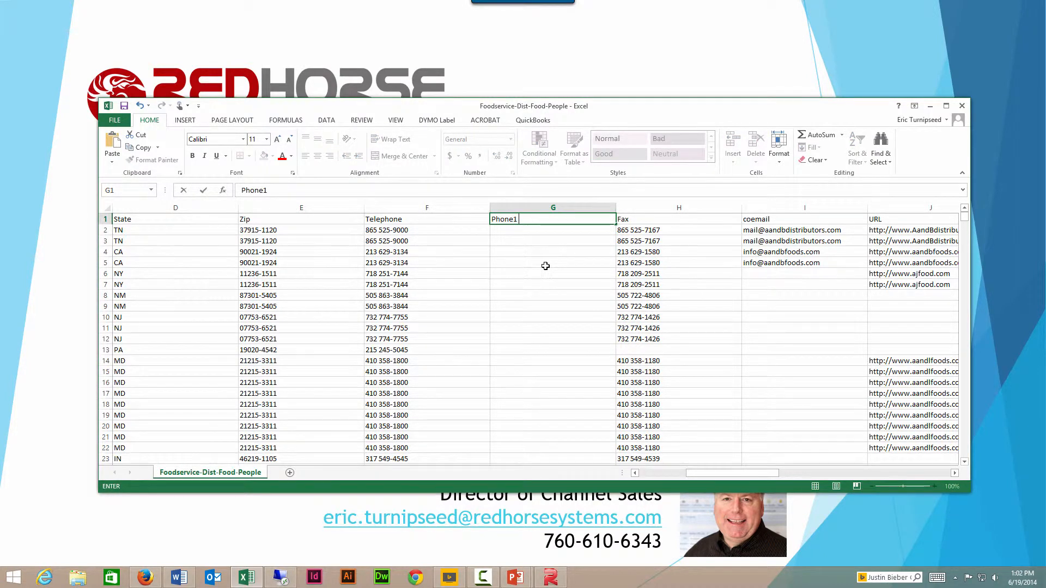
text( Extension)
key(Return)
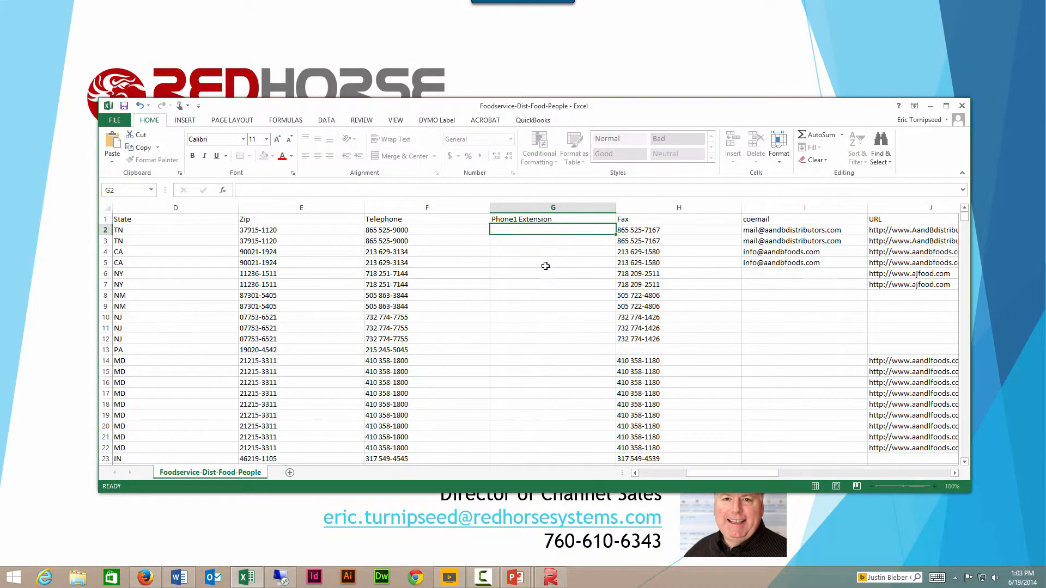
- Enter "Business" in G2 under Phone1 Extension and fill it down to row 182
text(Business)
key(Return)
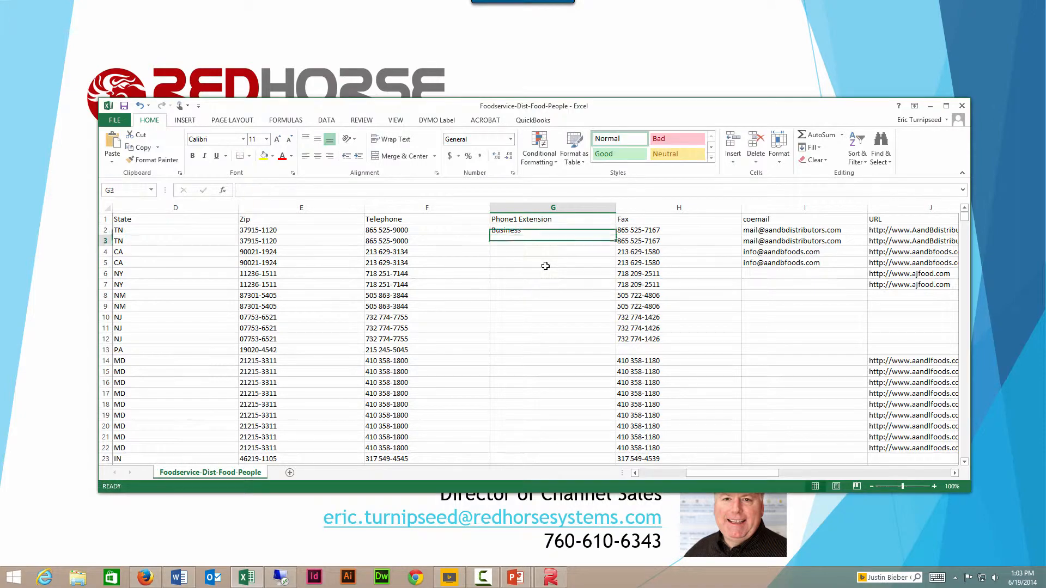
click(556, 229)
drag(615, 235, 624, 447)
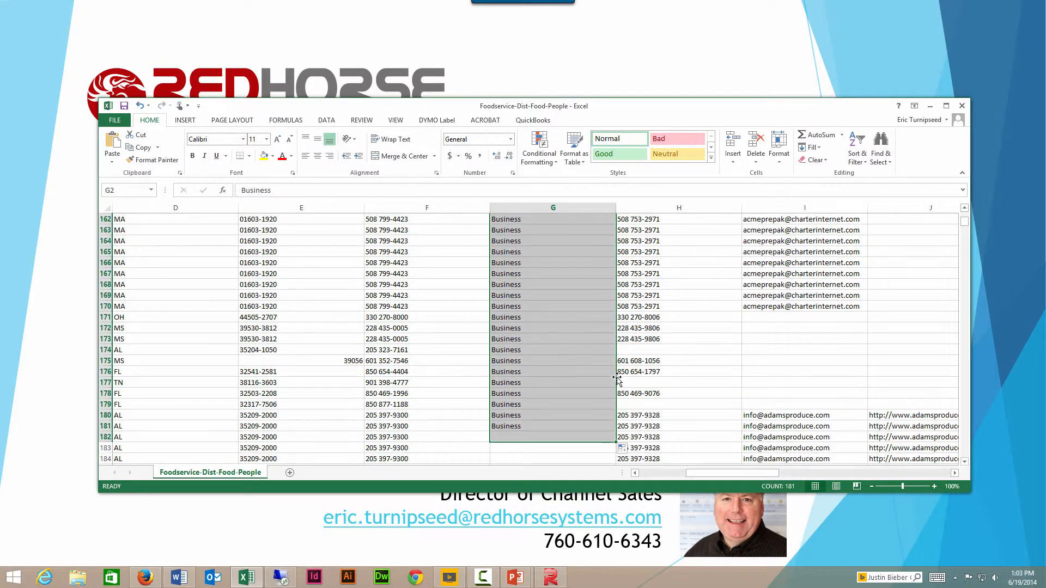
- Insert a column before the coemail column and give it the header "Phone2 Extension"
scroll(613, 366, up, 20)
right_click(757, 207)
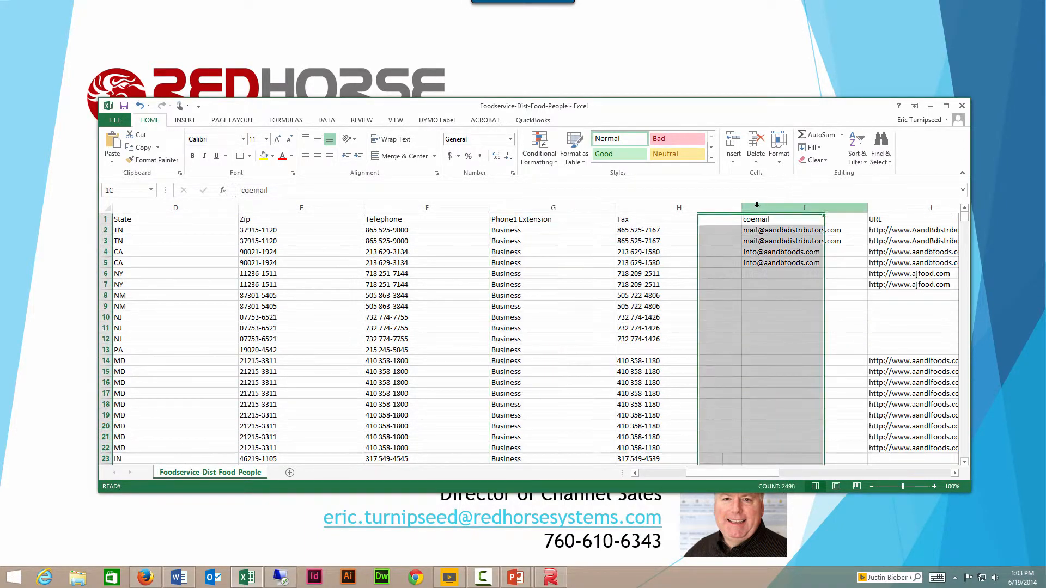
click(782, 282)
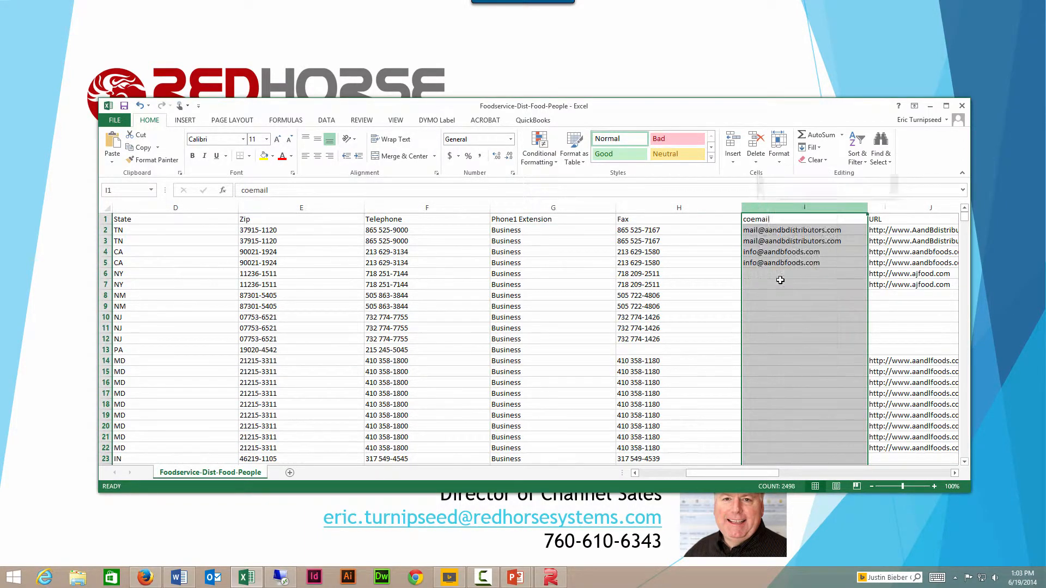
click(758, 224)
text(Phone)
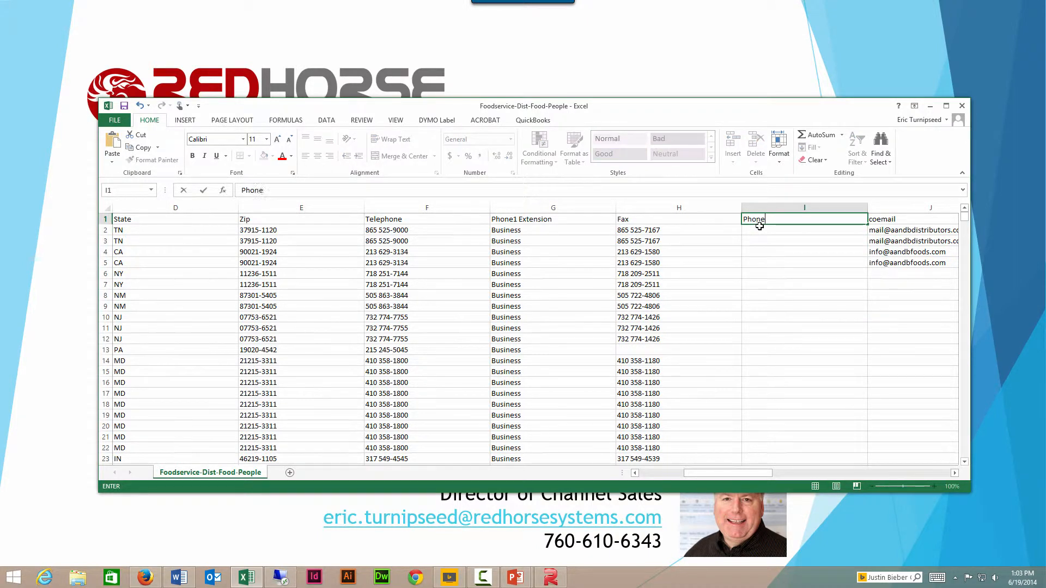
text(2 Extension)
key(Return)
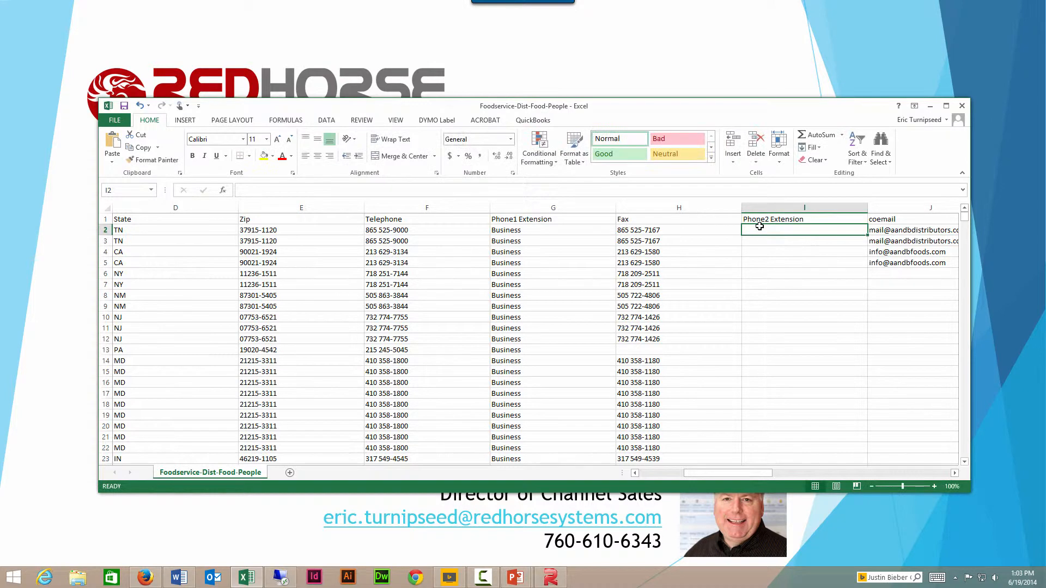
- Enter "Business Fax" in I2 under Phone2 Extension and fill it down to row 58
text(Business Fax)
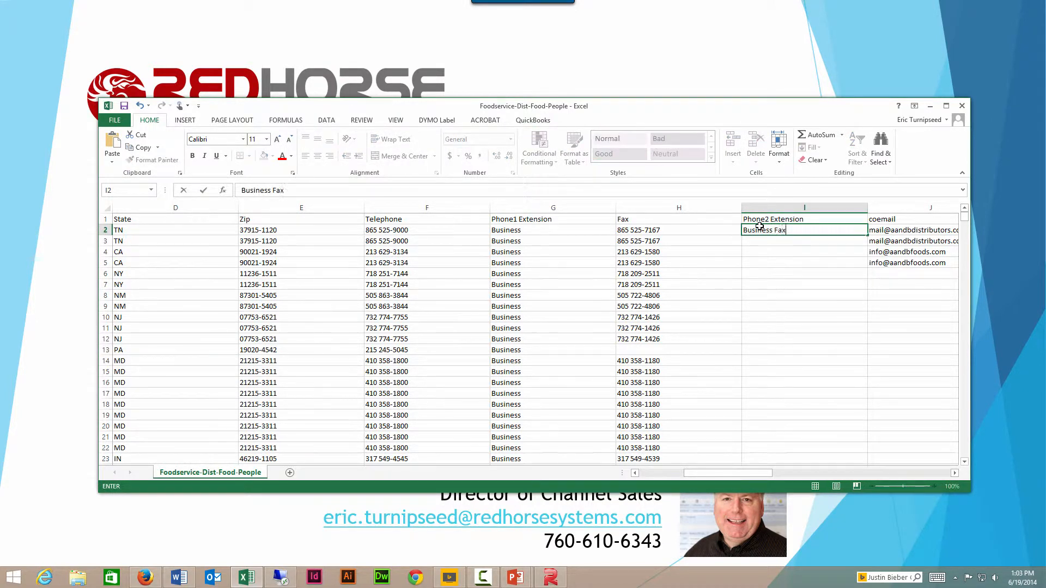
key(Return)
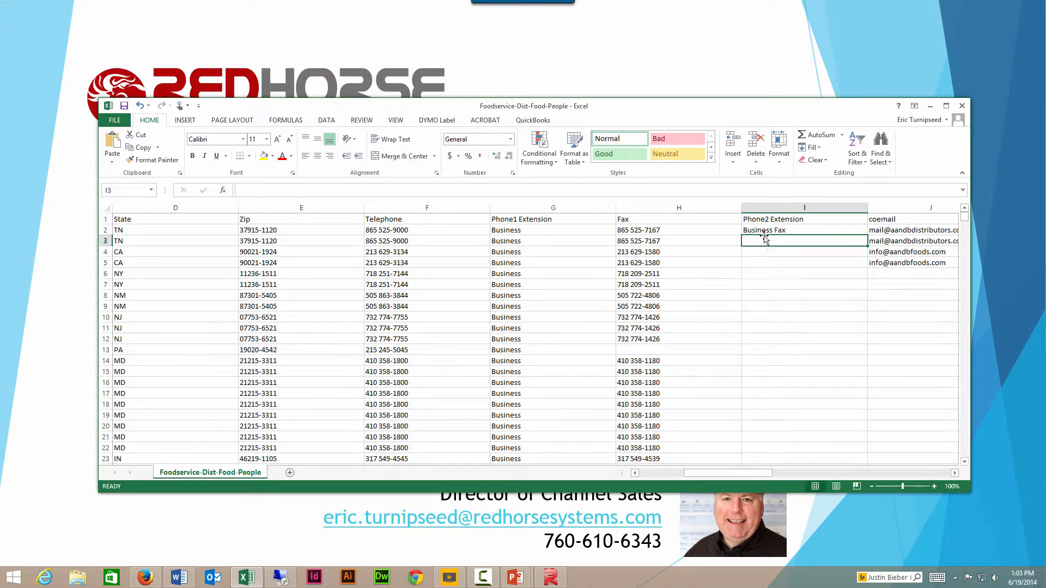
click(767, 233)
drag(868, 235, 862, 450)
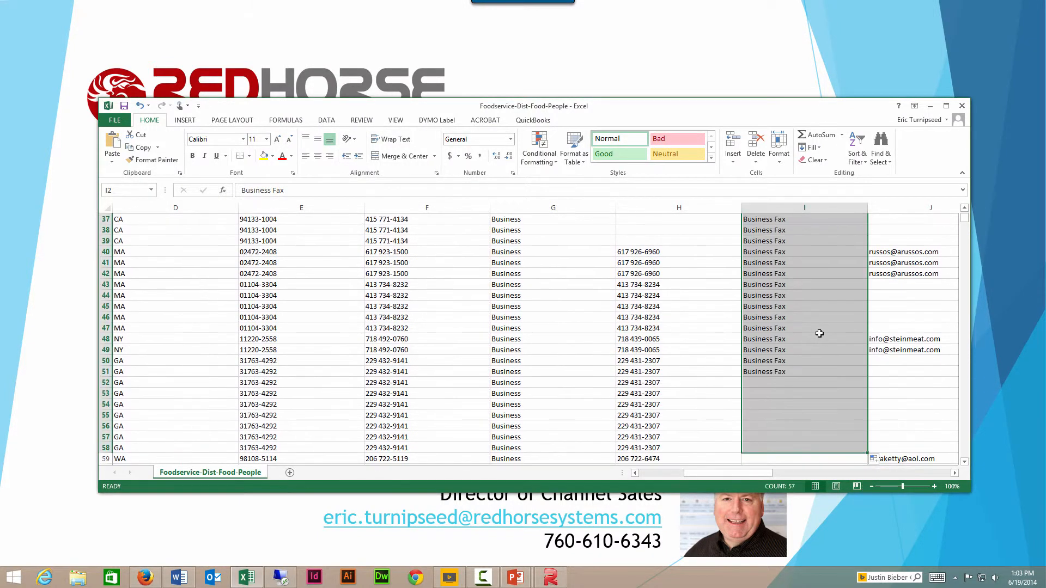
- Close the Foodservice-Dist-Food-People workbook
scroll(817, 332, up, 12)
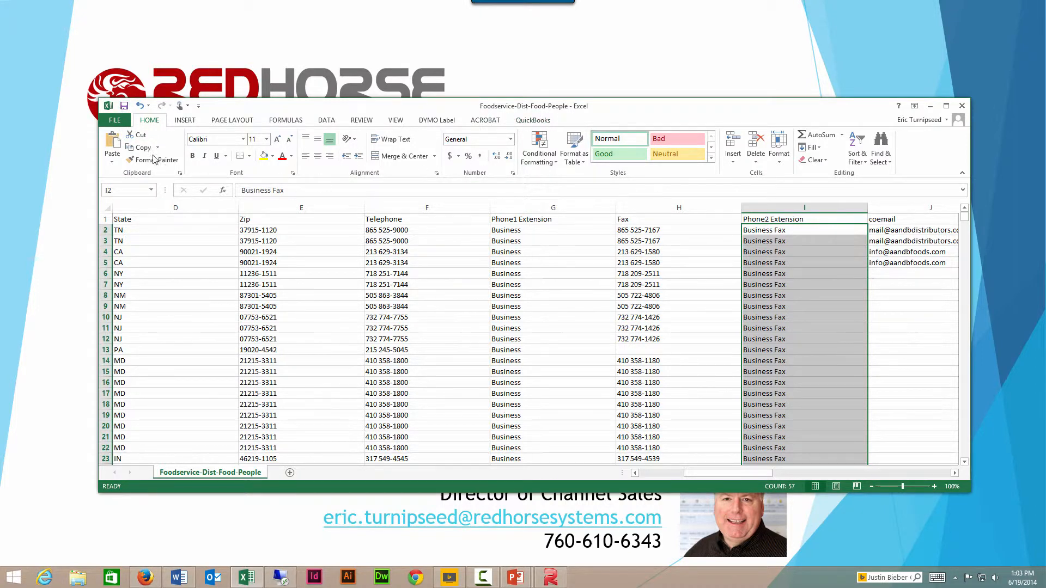
click(115, 120)
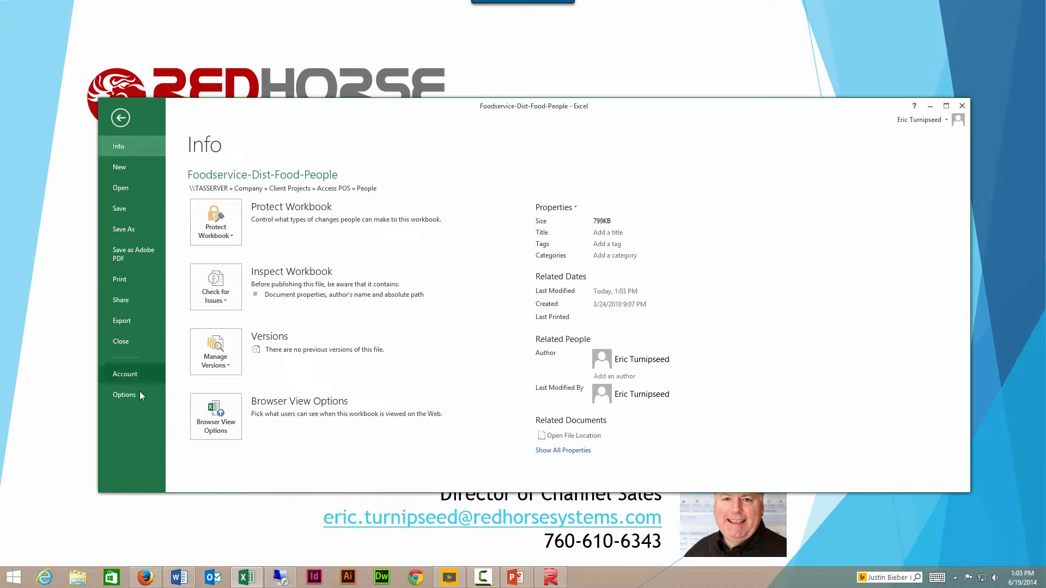
click(125, 342)
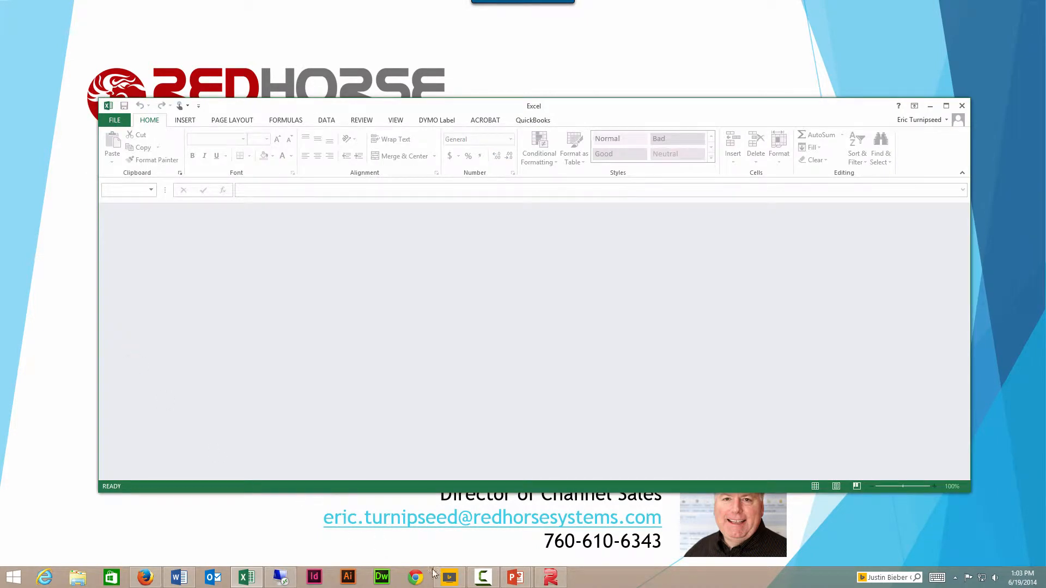
- Switch to RedHorse CRM and open CRM Administration
click(550, 578)
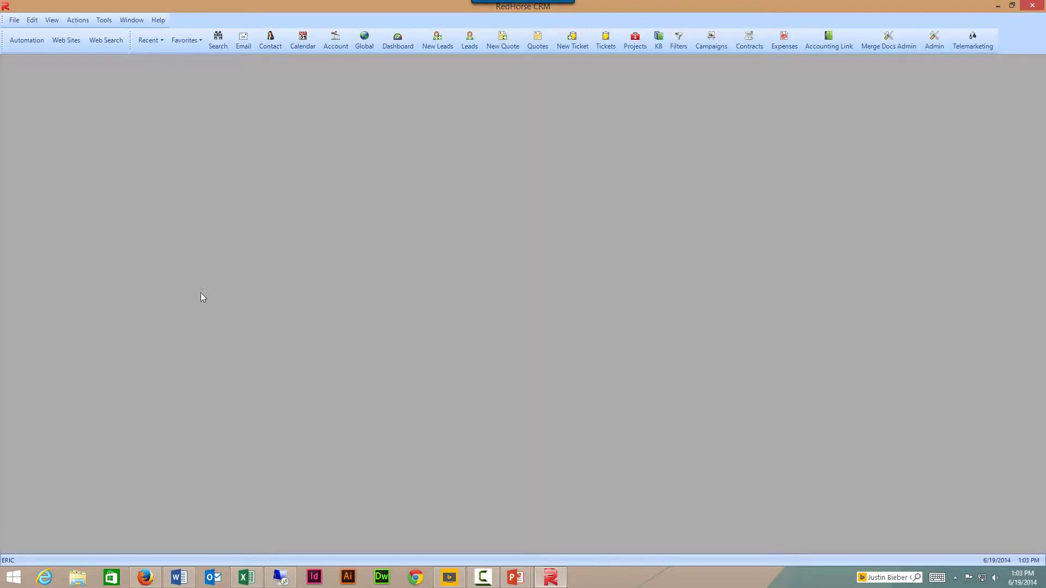
click(33, 21)
click(46, 44)
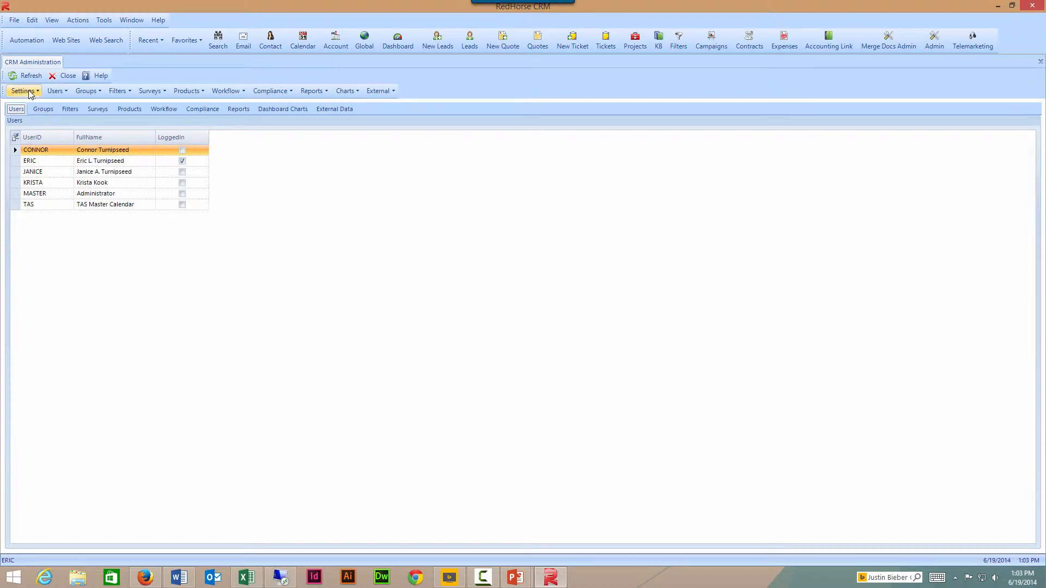
- Start importing contacts from Excel and load the Foodservice-Dist-Food-People workbook from the People folder
click(26, 90)
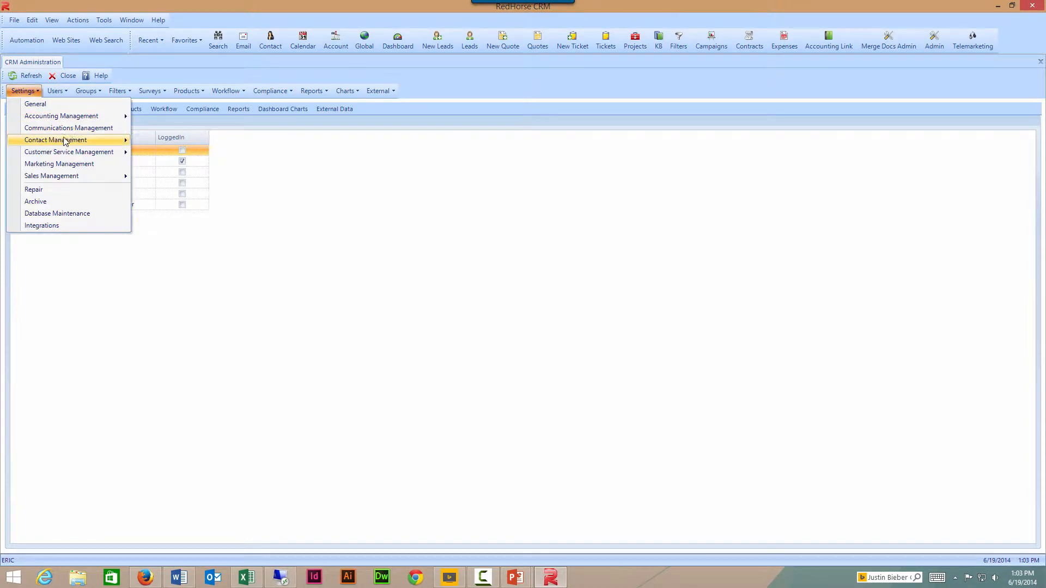
mouse_move(82, 141)
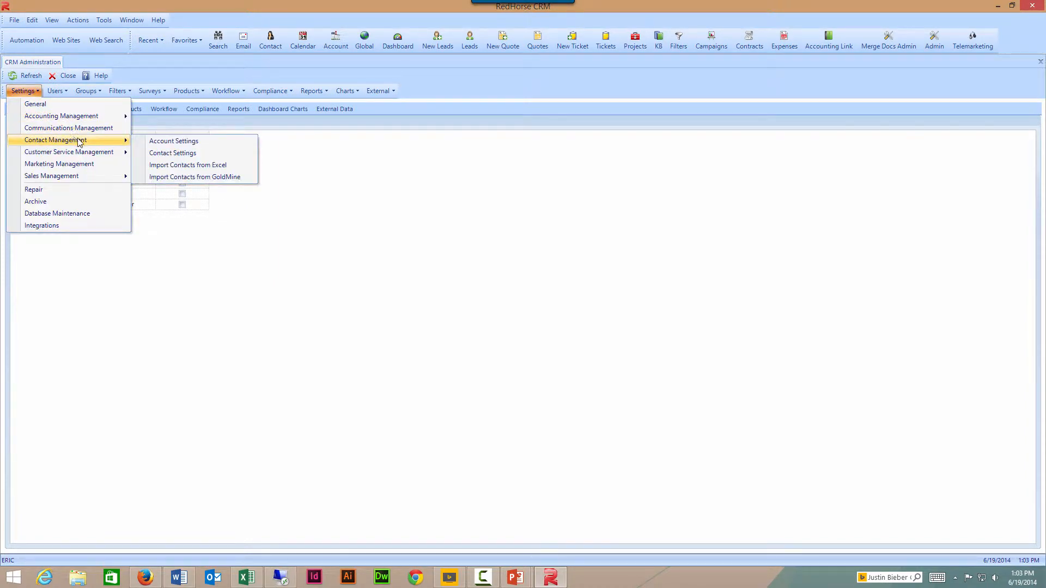
click(244, 165)
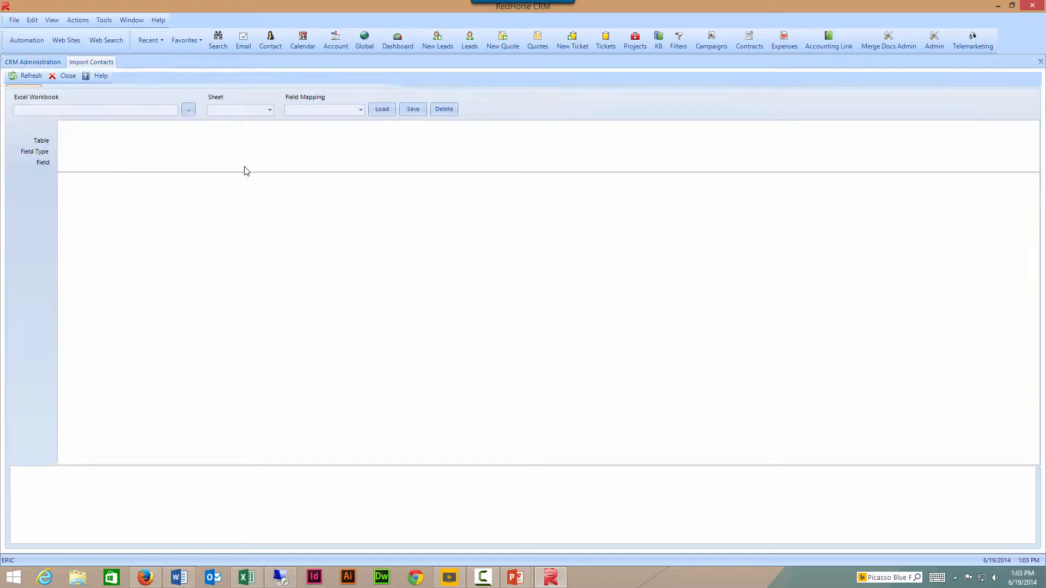
click(189, 106)
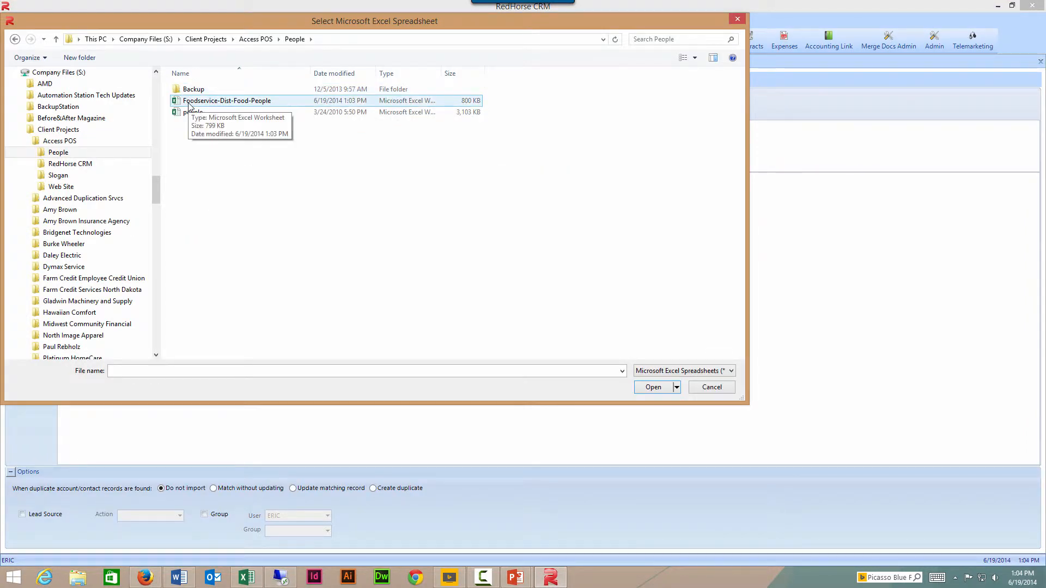
double_click(188, 103)
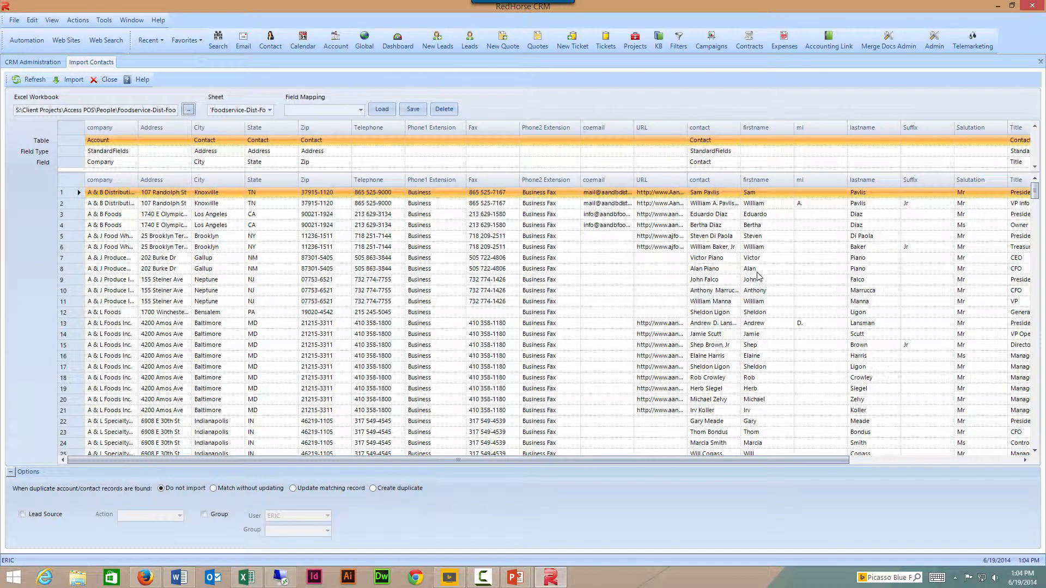
- Set the import table of the Address column to ContactandAccount
click(116, 162)
click(185, 142)
click(187, 140)
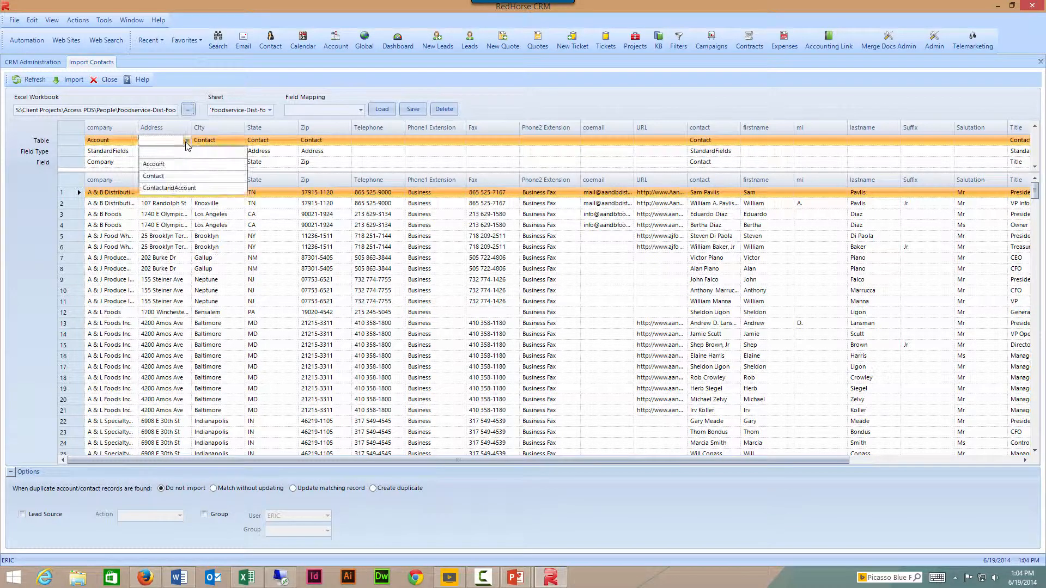
click(180, 188)
- Look through the field types offered for the Address column and choose StandardFields
click(188, 153)
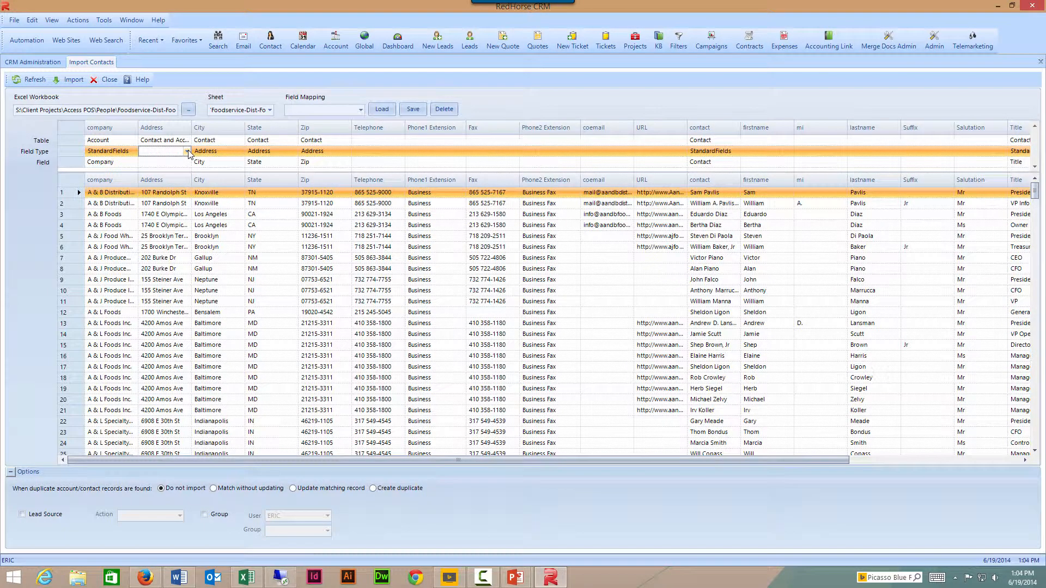
click(188, 152)
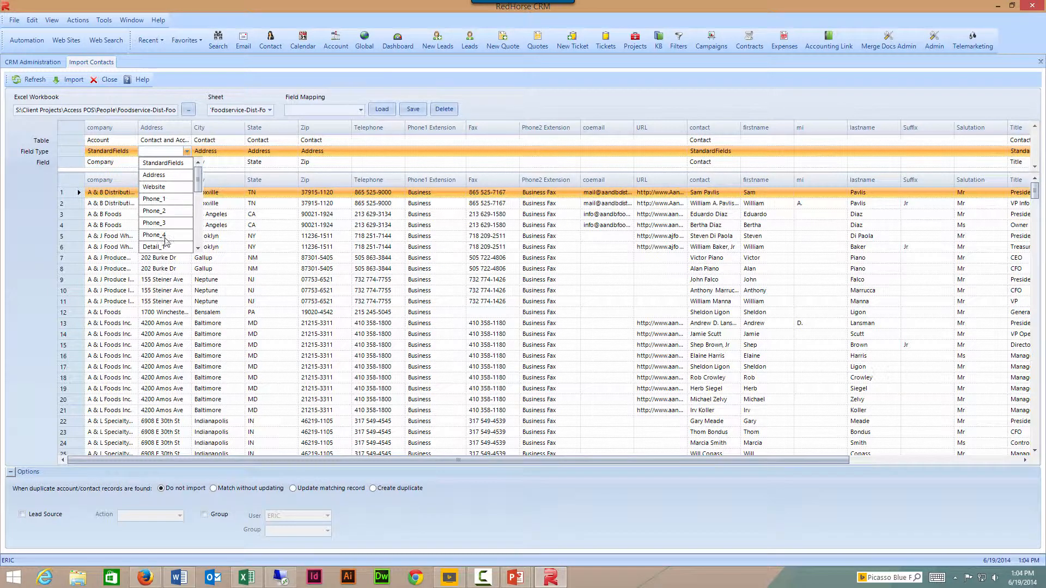
click(198, 248)
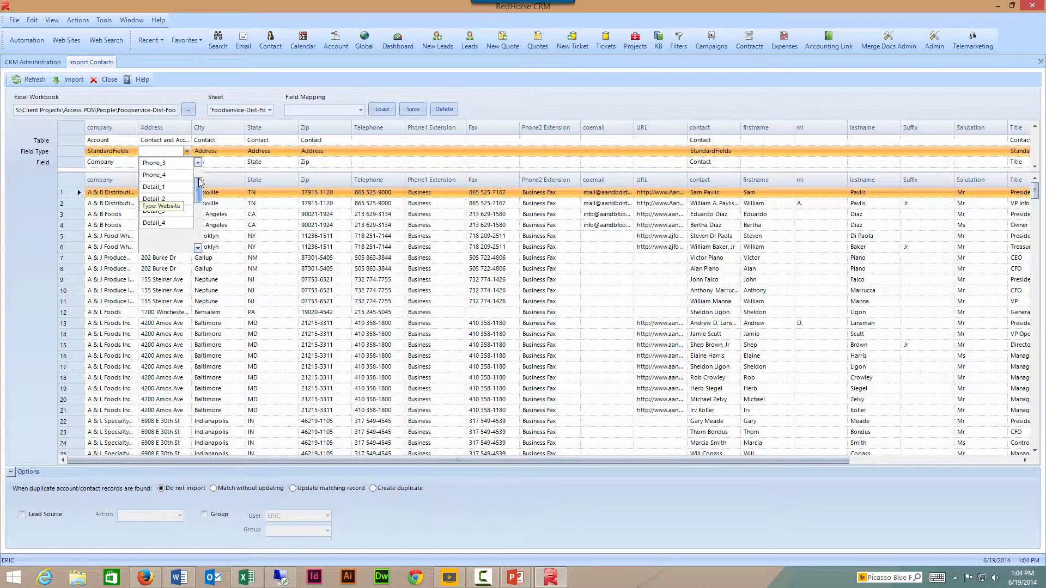
scroll(168, 180, up, 2)
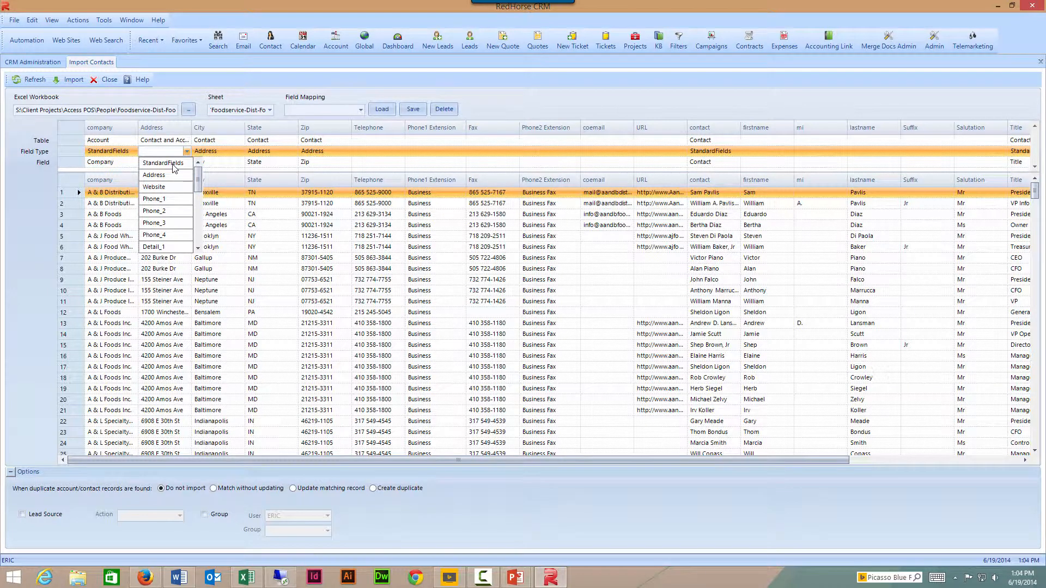
click(175, 163)
- Set the Address column's field type to Address and its field to Address1
click(185, 152)
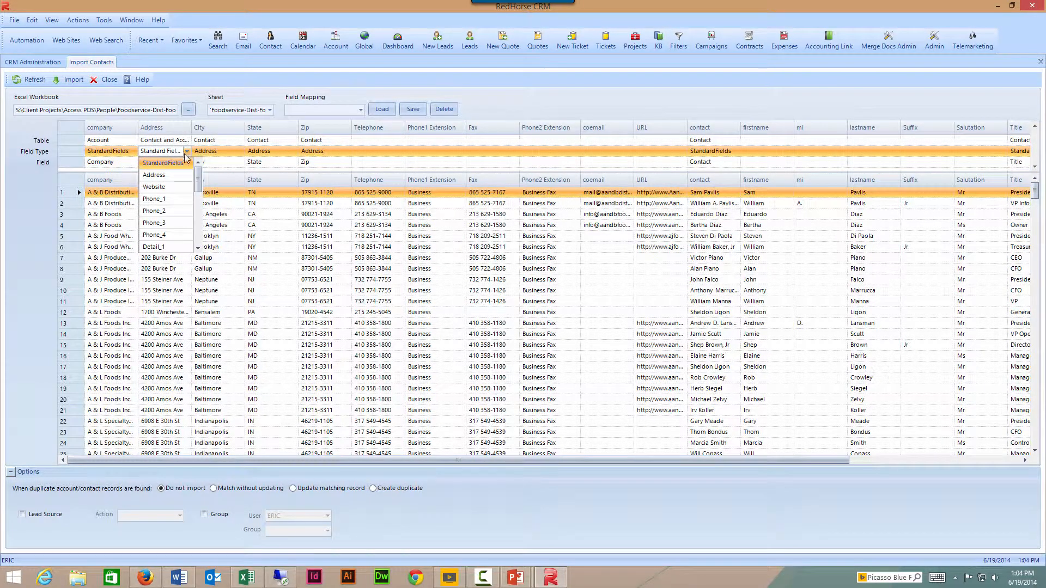
click(182, 175)
click(187, 162)
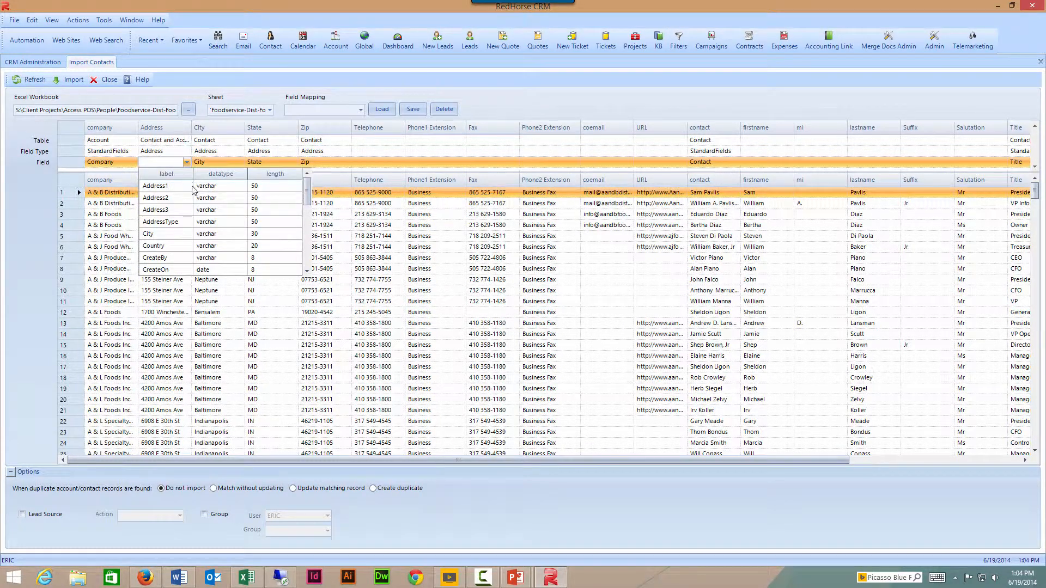
click(192, 187)
- Map the City column to table ContactandAccount, field type Address and field City
click(240, 140)
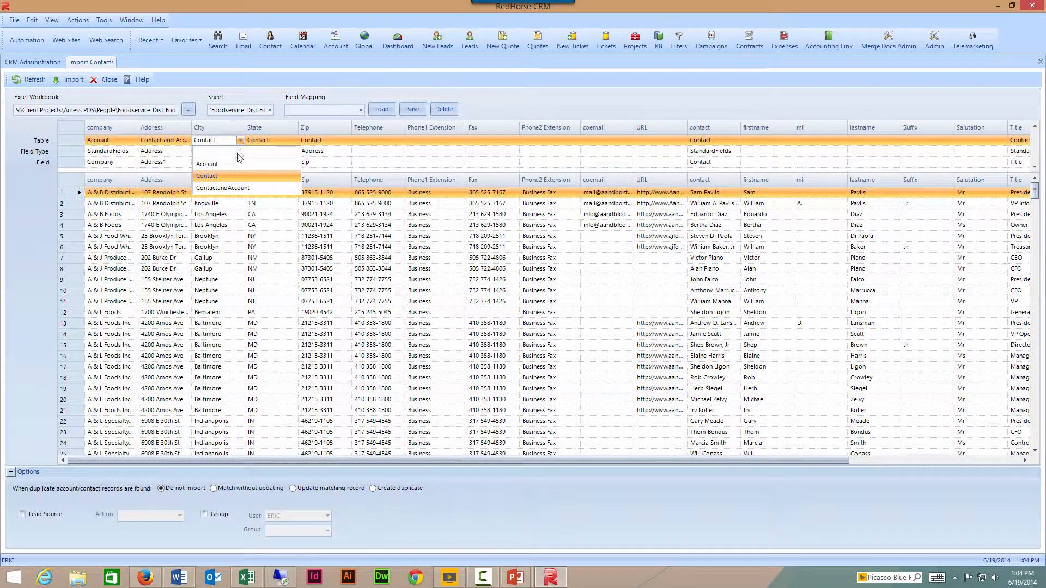
click(239, 188)
click(241, 152)
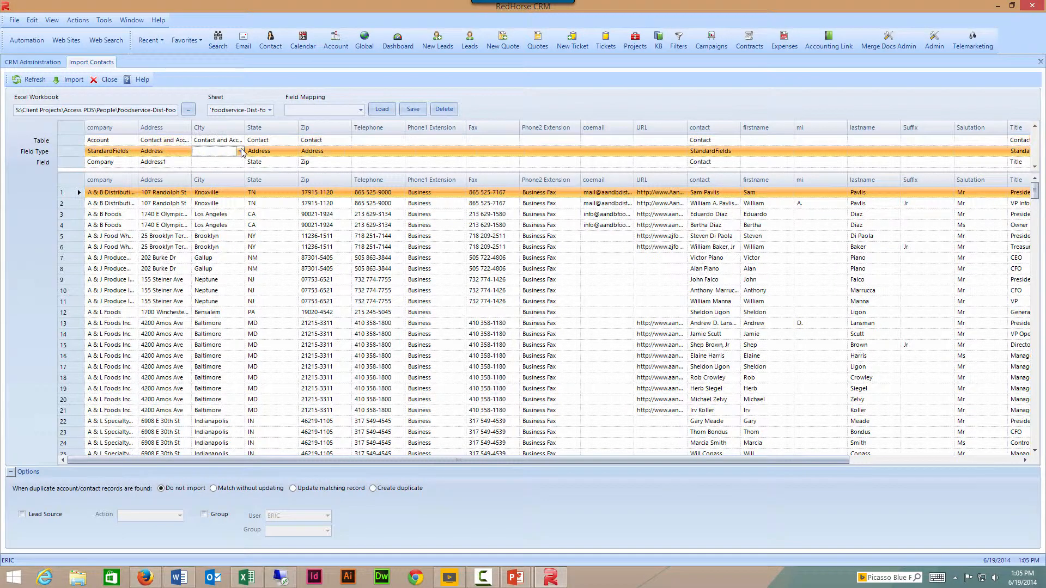
click(241, 153)
click(238, 174)
click(240, 164)
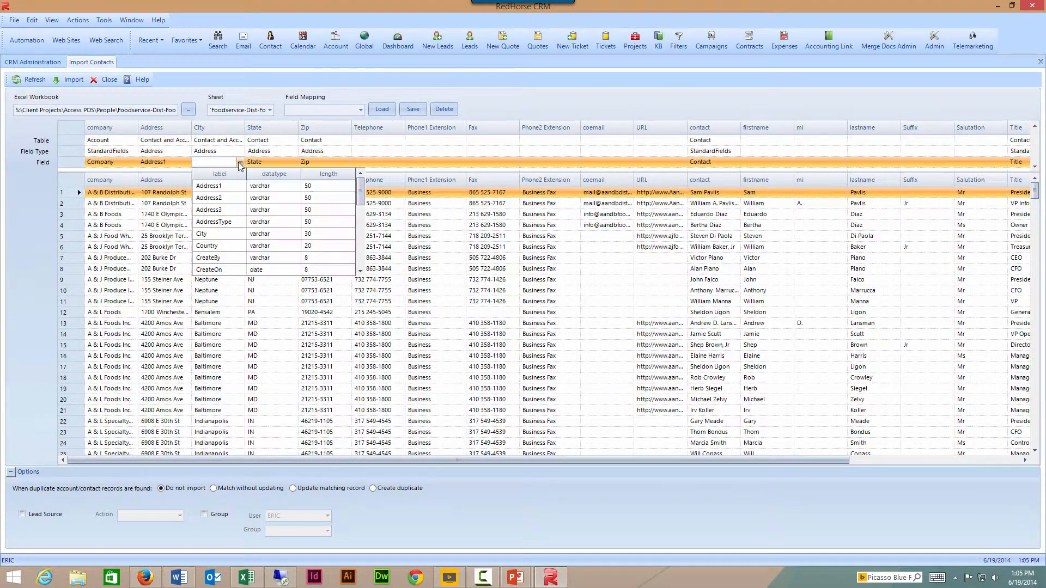
click(210, 234)
- Set the State column's table to ContactandAccount and its field type to Address
click(293, 141)
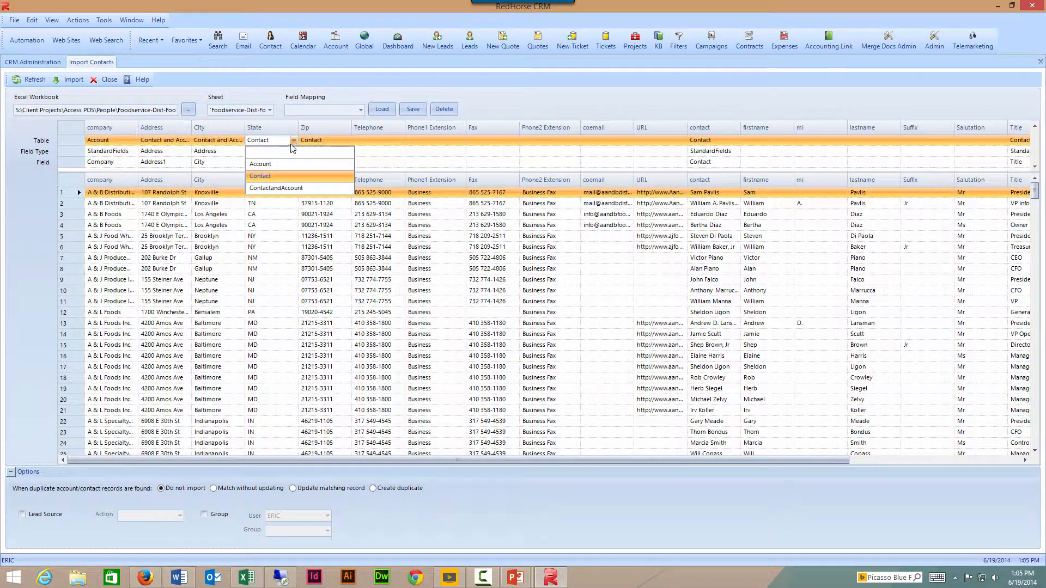
click(295, 189)
click(294, 152)
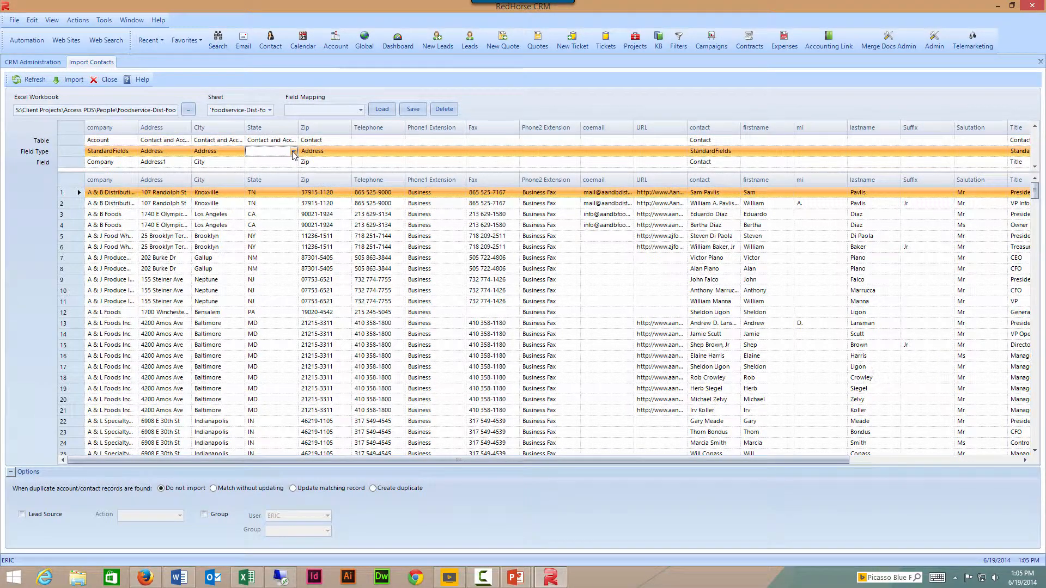
click(294, 153)
click(270, 174)
- Set the State column's field to State and choose Zip as the Zip column's field
click(293, 162)
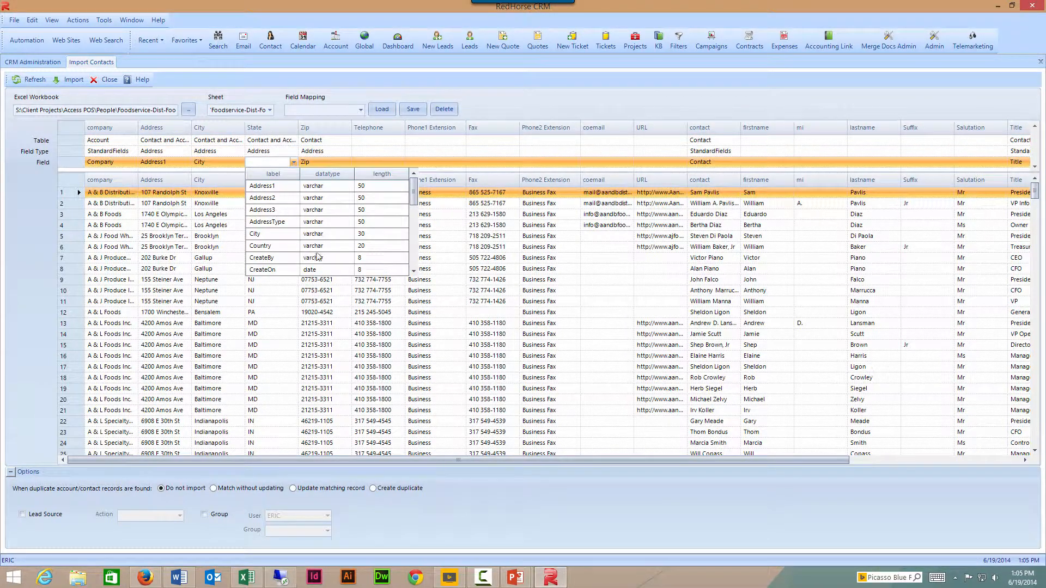
scroll(405, 264, down, 5)
click(400, 225)
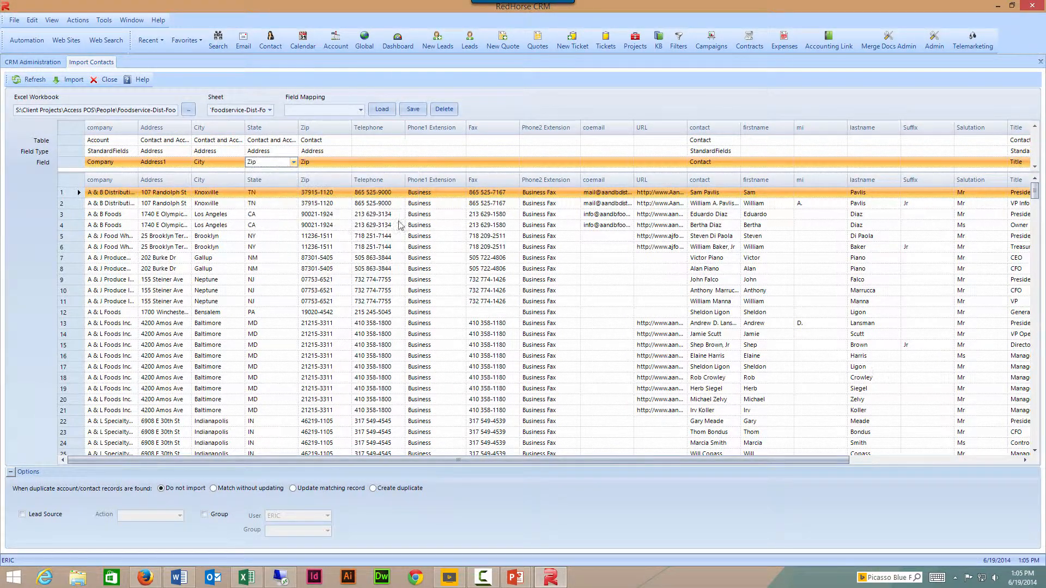
click(294, 162)
click(334, 237)
click(346, 163)
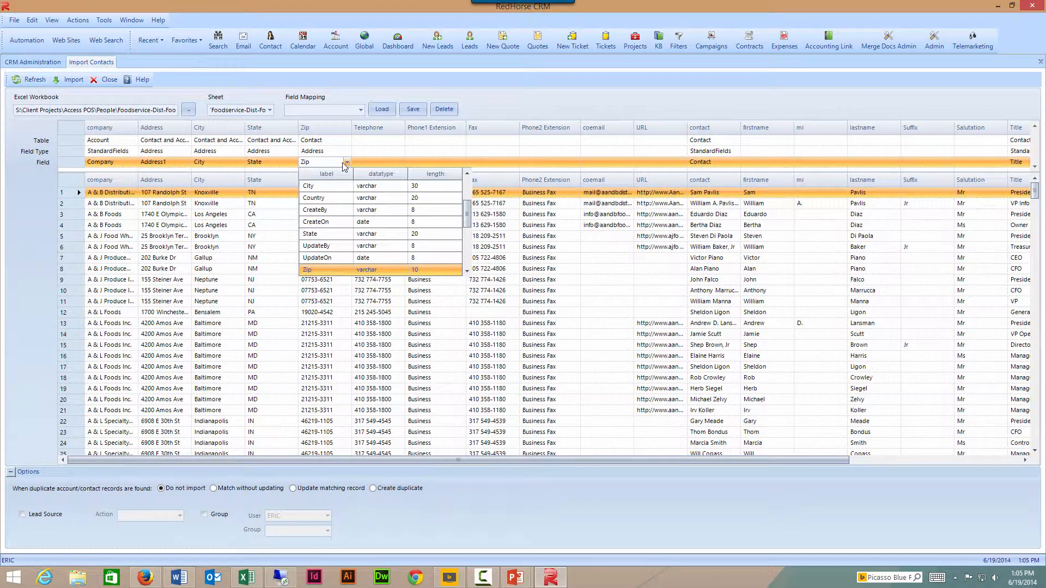
click(390, 271)
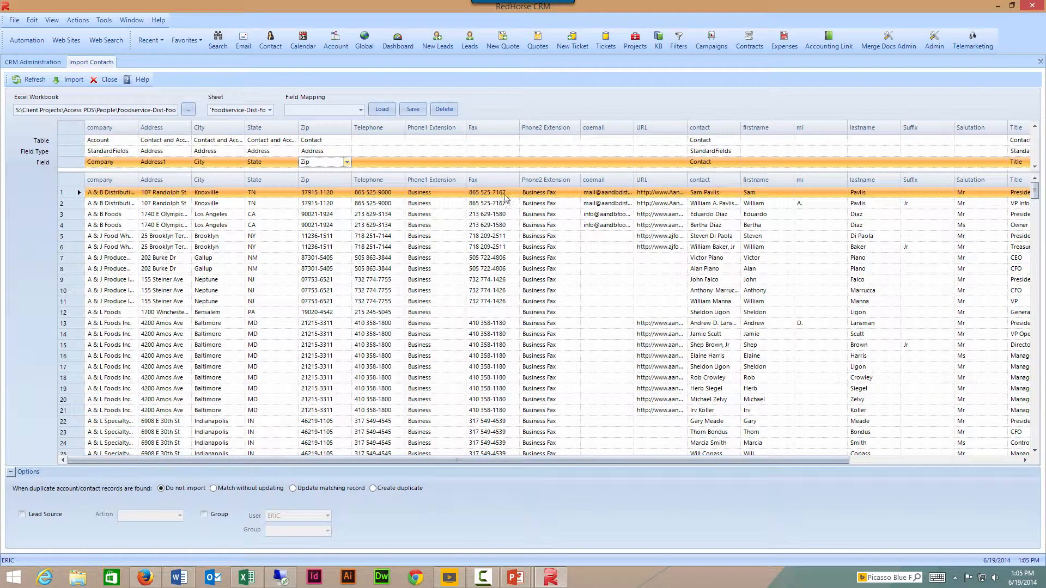
- Map the Telephone column to table Contact, field type Phone_1 and field Phone
click(401, 142)
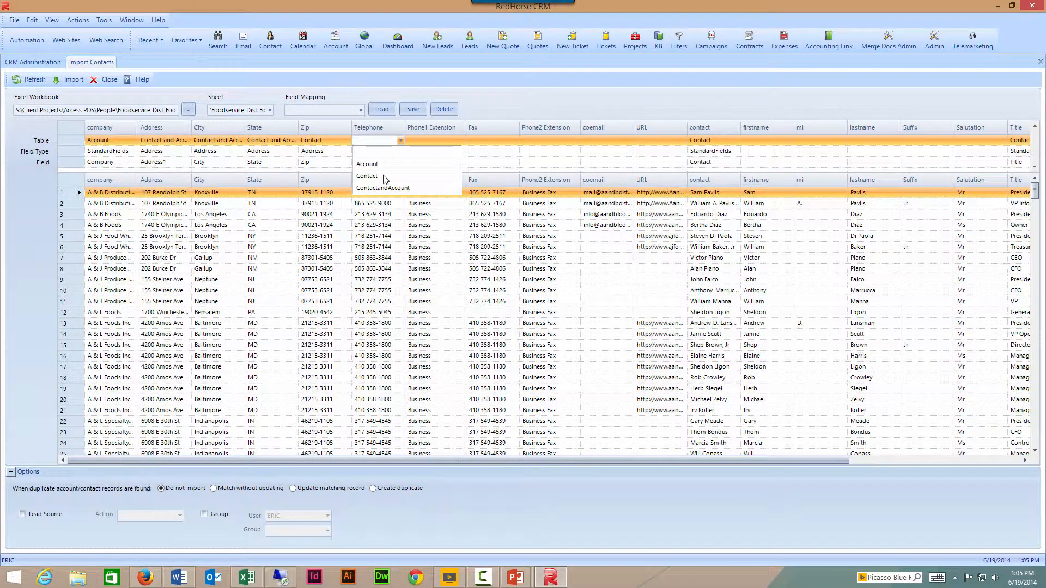
click(385, 176)
click(401, 153)
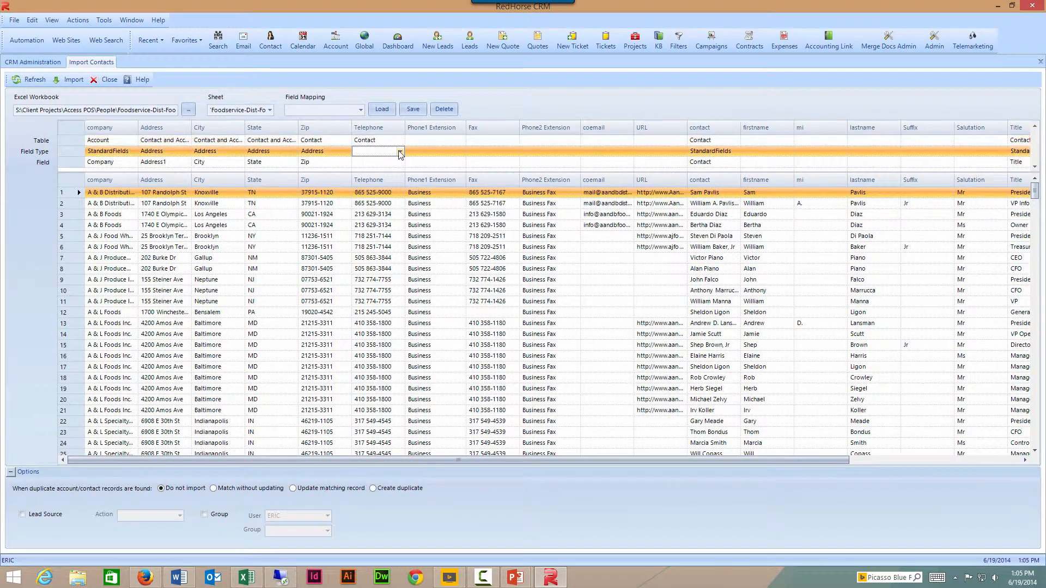
click(401, 153)
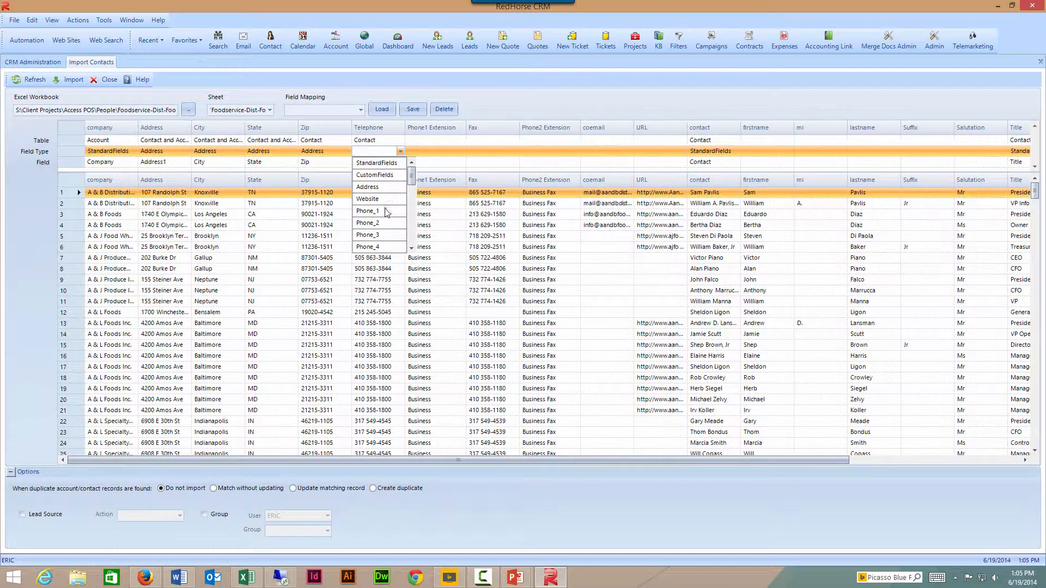
click(385, 212)
click(401, 162)
click(401, 162)
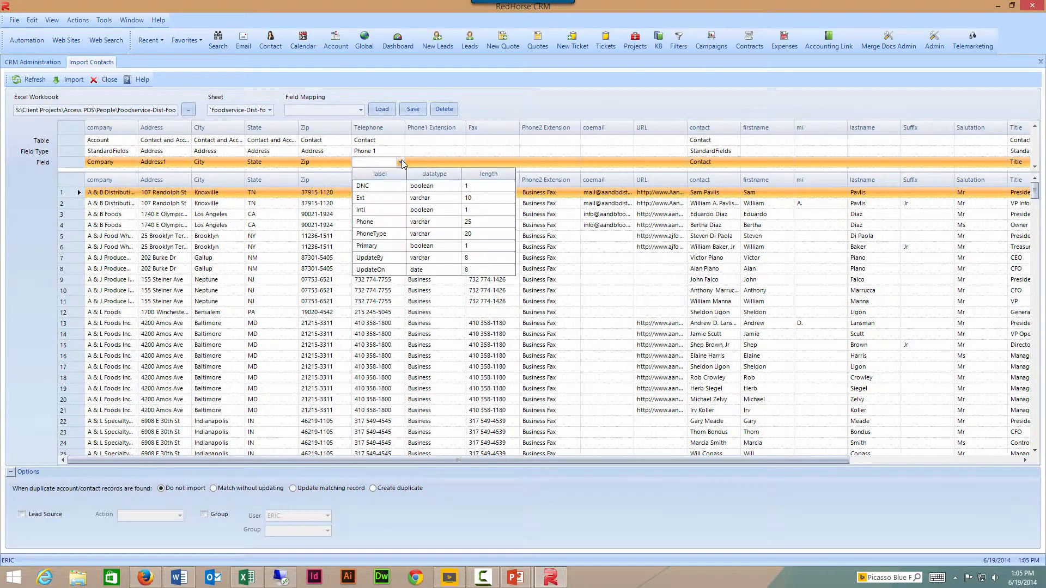
click(421, 223)
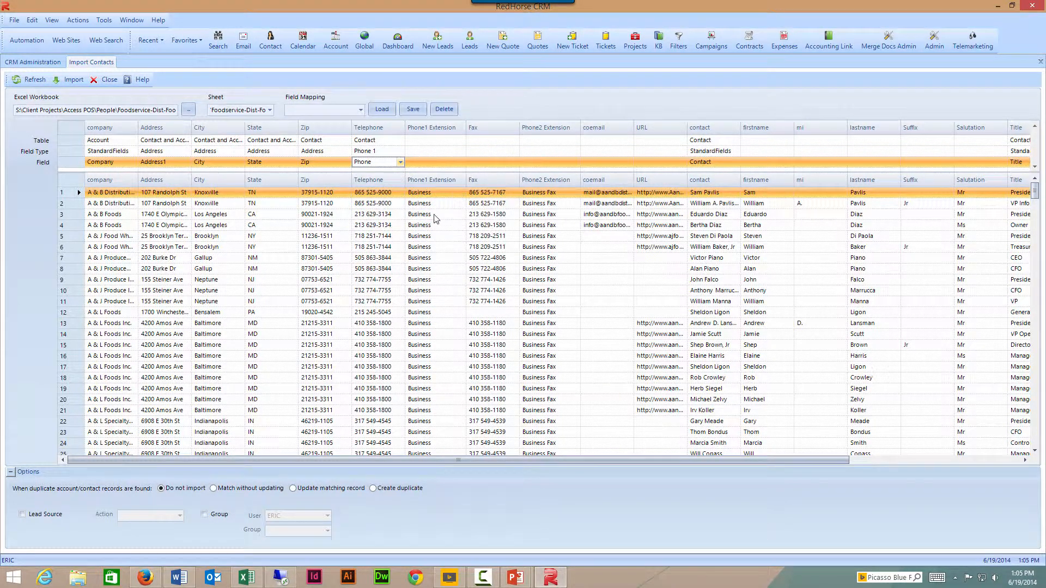
- Map the Phone1 Extension column to table Contact, field type Phone_1 and field Ext
click(461, 142)
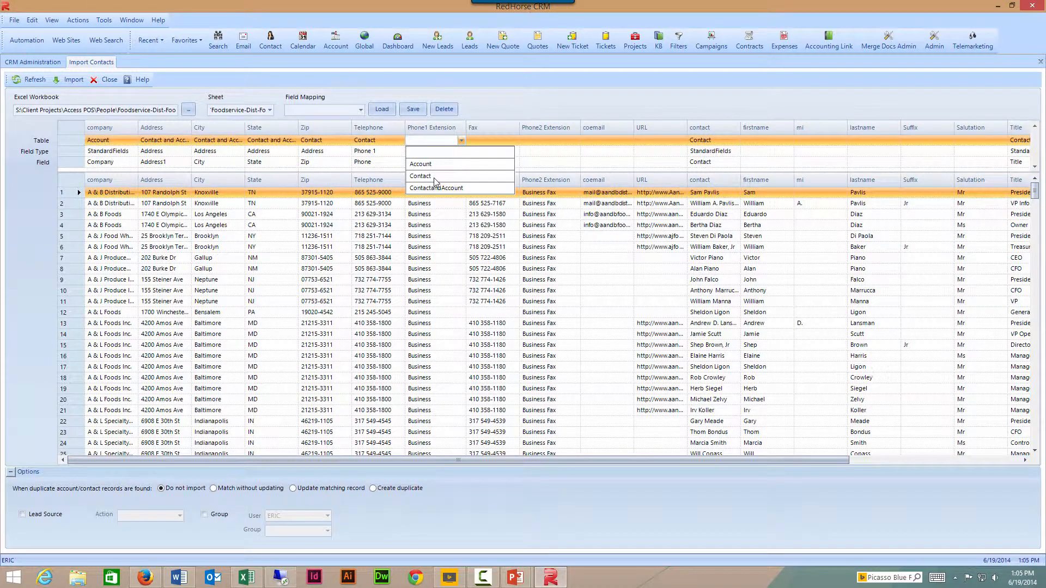
click(436, 175)
click(460, 153)
click(461, 151)
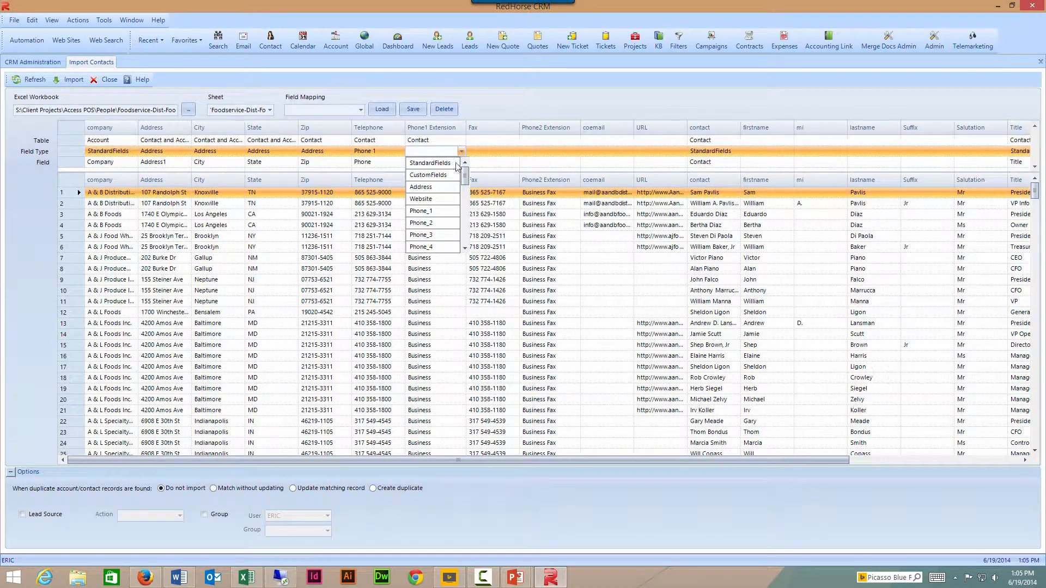
click(445, 214)
click(436, 162)
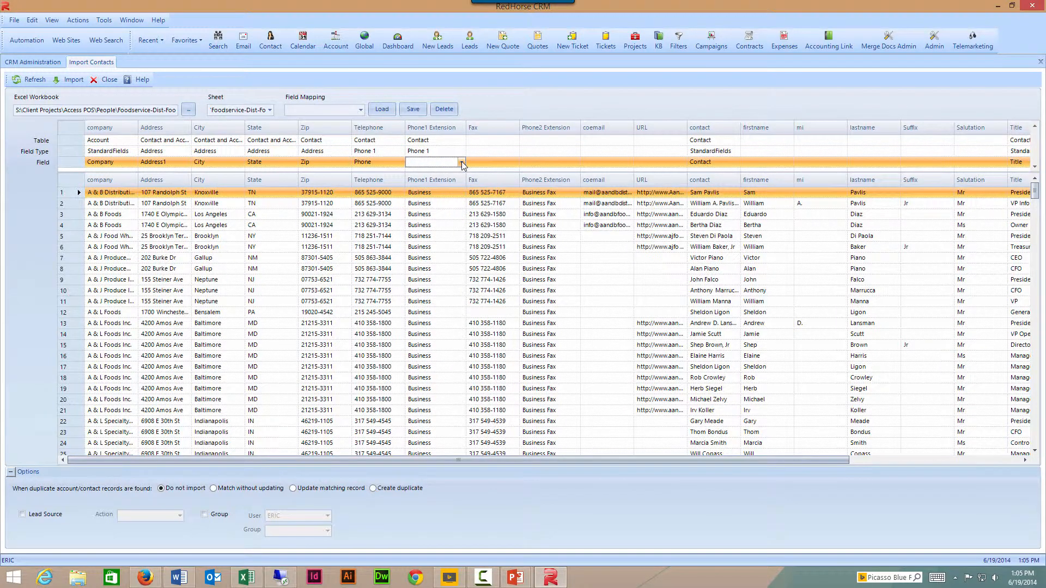
click(461, 162)
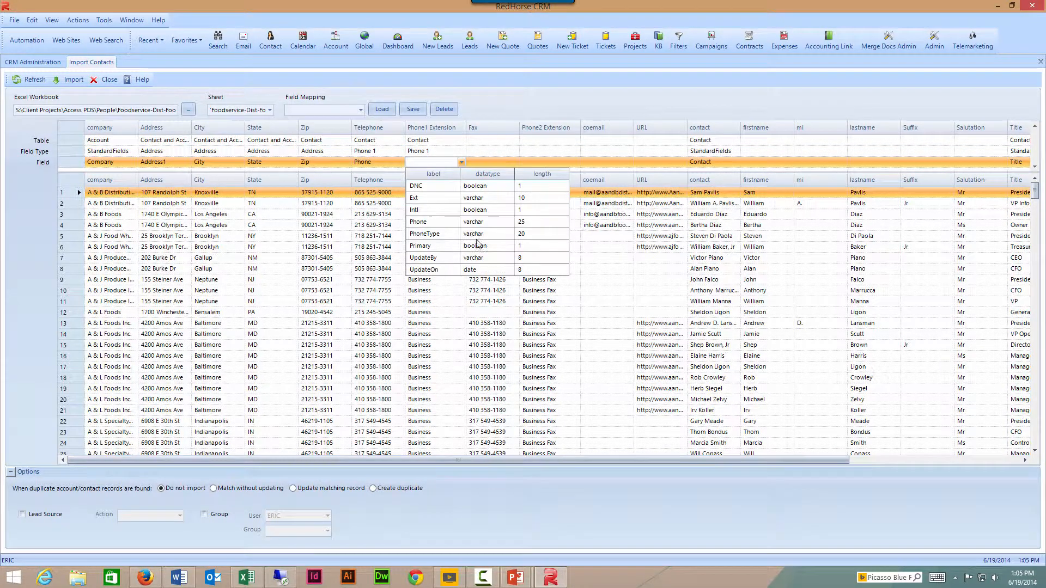
click(478, 198)
- Map the Fax column to table Contact, field type Phone_2 and field Phone
click(516, 142)
click(515, 142)
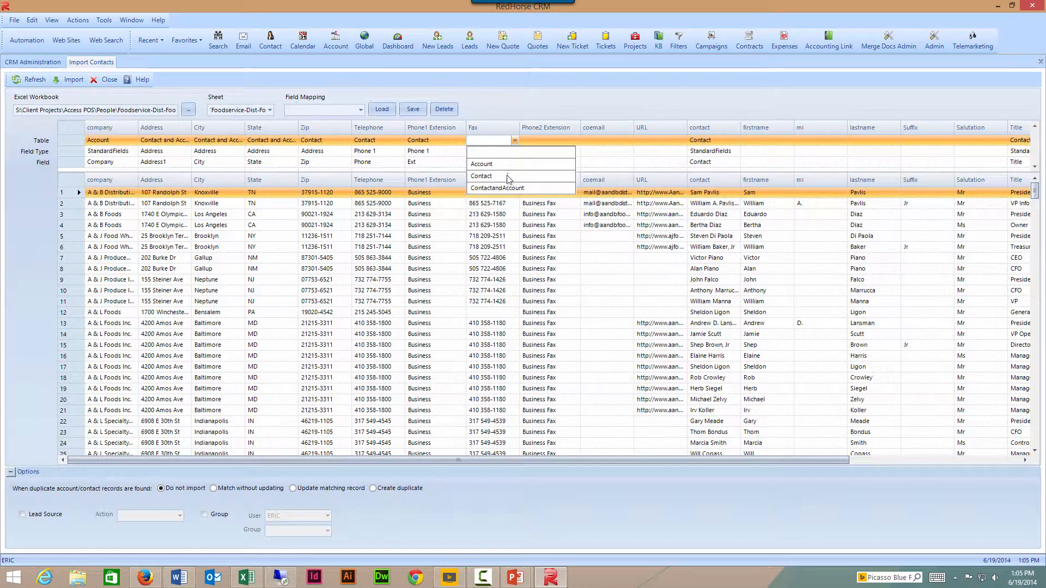
click(509, 177)
click(517, 155)
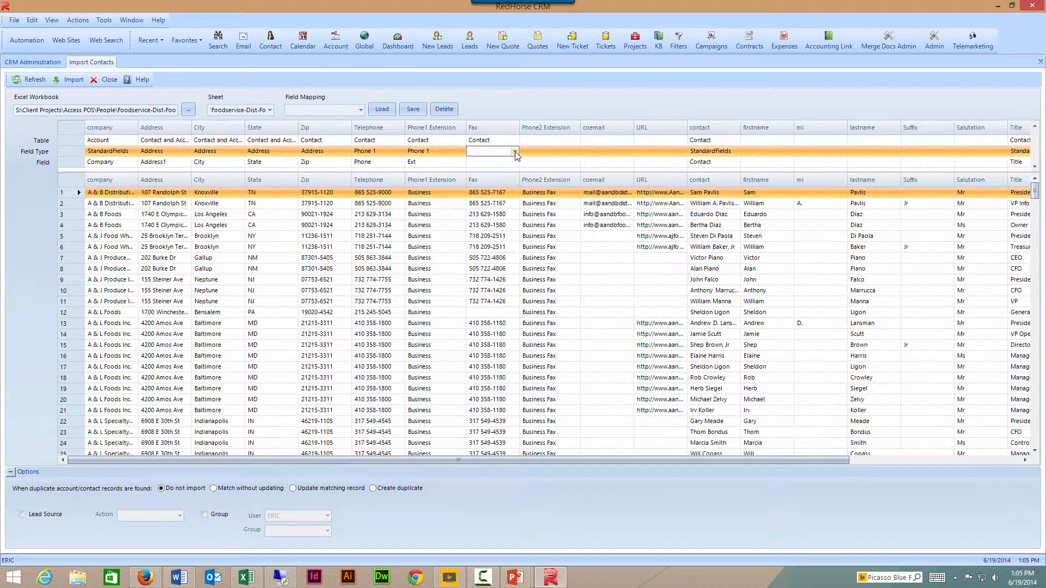
click(517, 155)
click(499, 224)
click(517, 163)
click(515, 163)
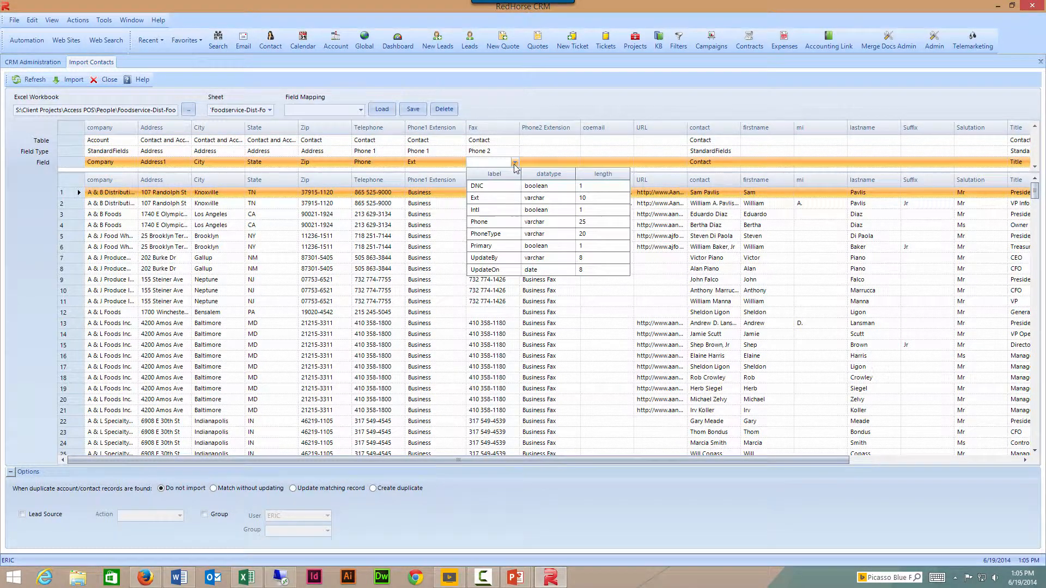
click(511, 222)
- Map the Phone2 Extension column to table Contact, field type Phone_2 and field Ext
click(574, 141)
click(575, 141)
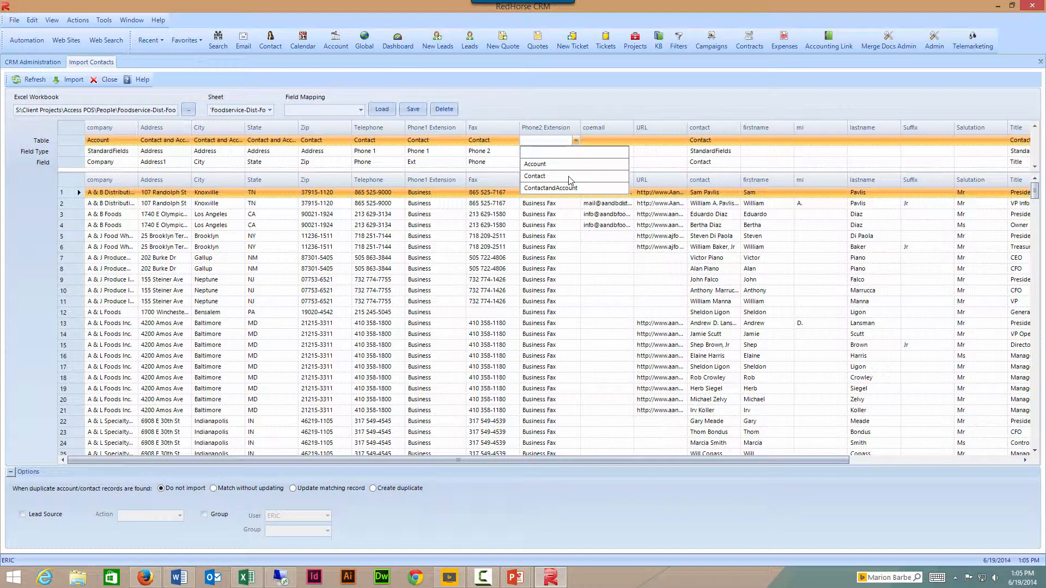
click(569, 179)
click(574, 152)
click(575, 152)
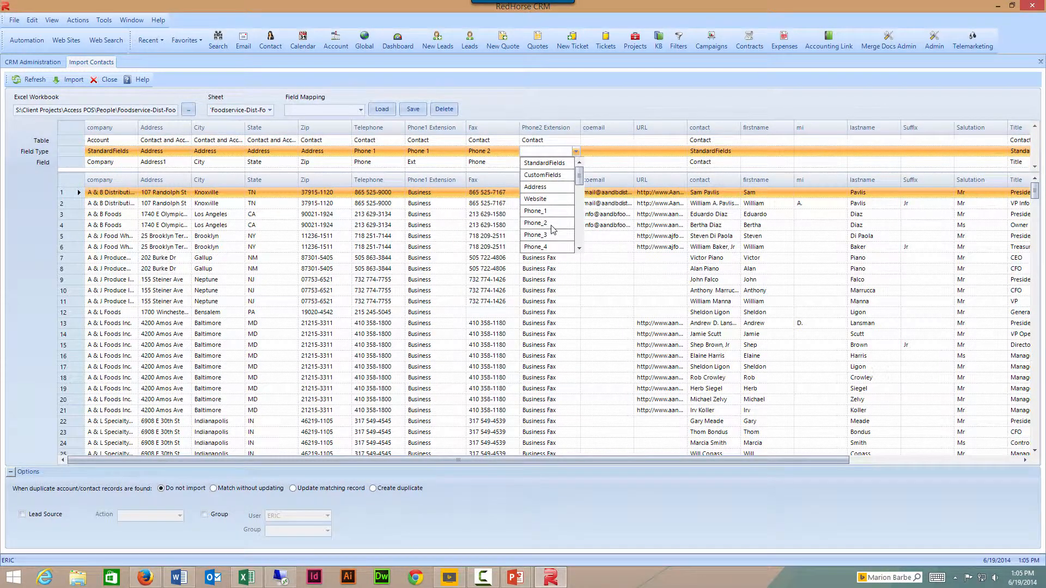
click(552, 228)
click(574, 163)
click(575, 163)
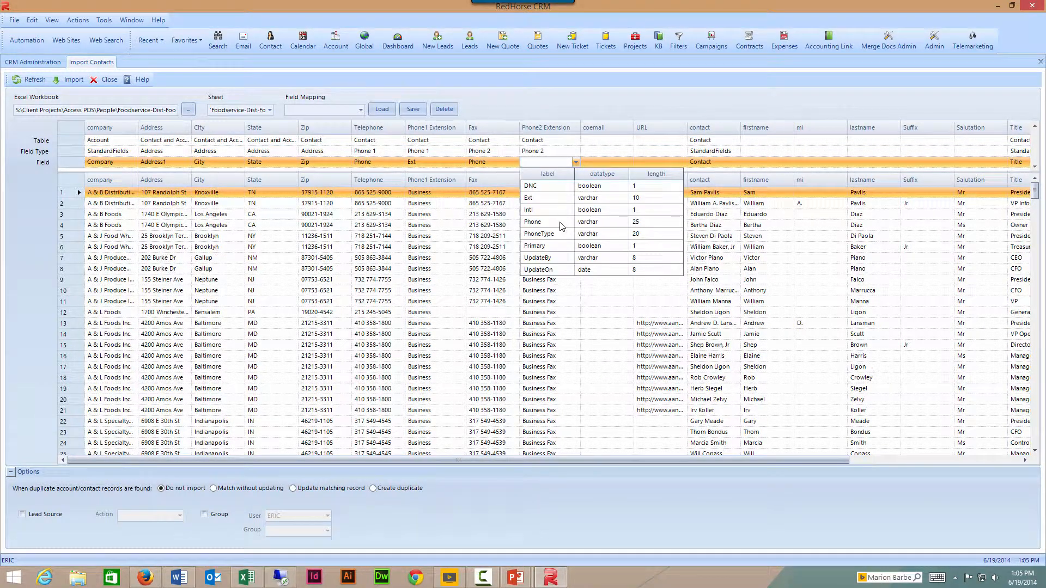
click(569, 202)
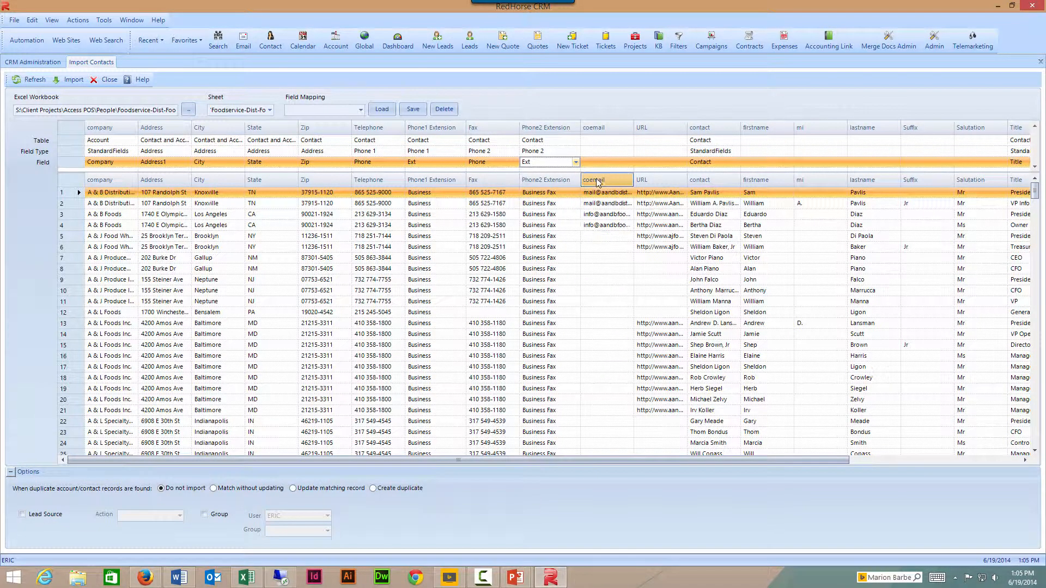
- Map the coemail column to table Contact, field type Email_1 and field EmailAddress
click(627, 140)
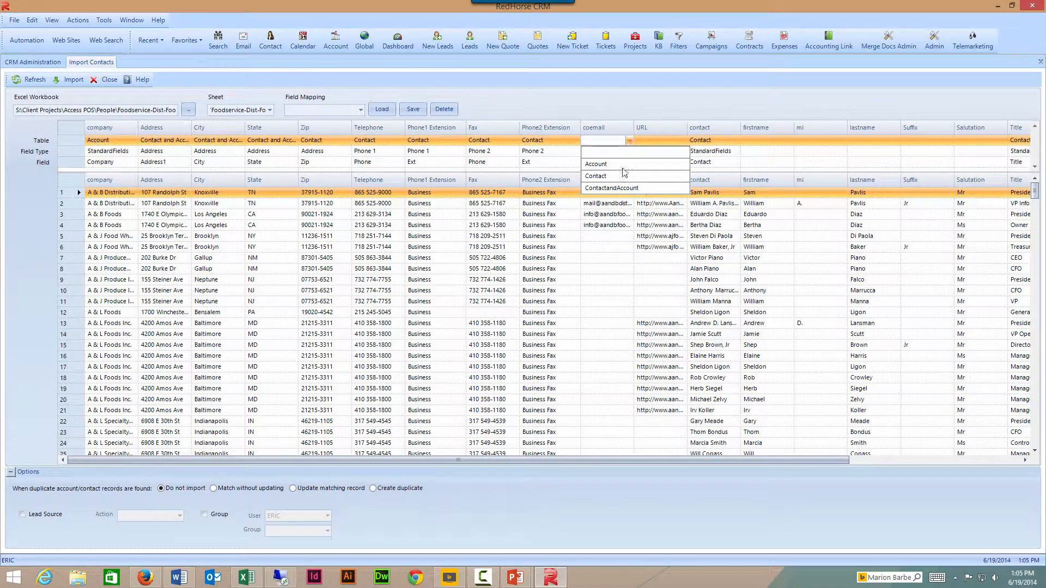
click(624, 177)
click(630, 152)
click(630, 151)
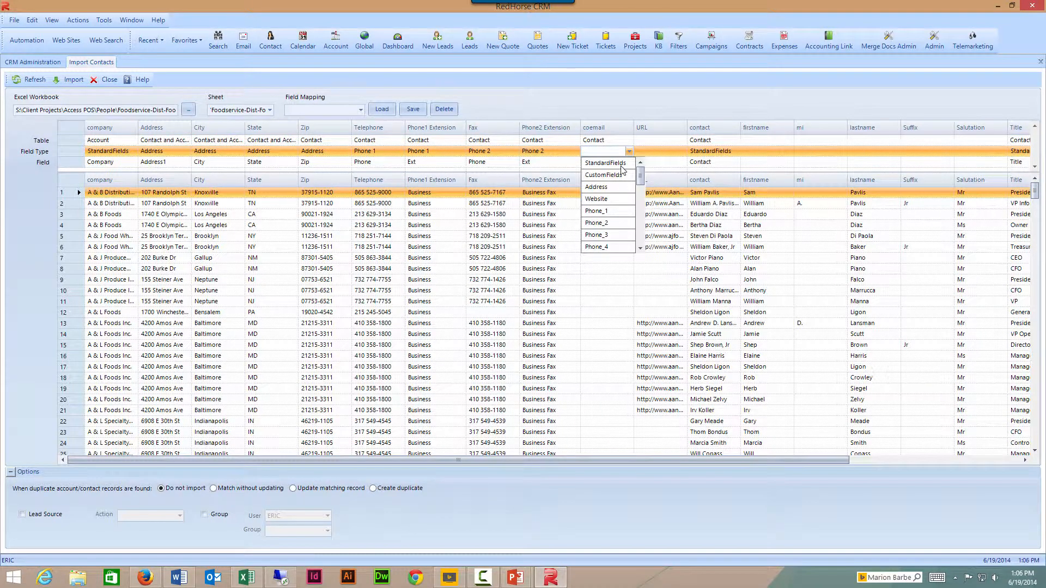
click(640, 248)
click(640, 248)
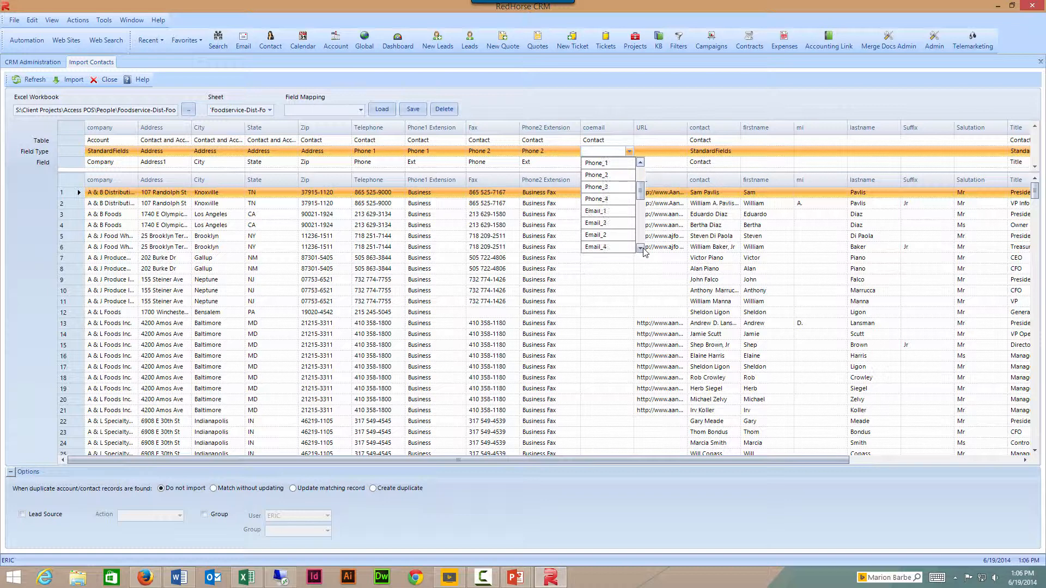
click(596, 211)
click(630, 163)
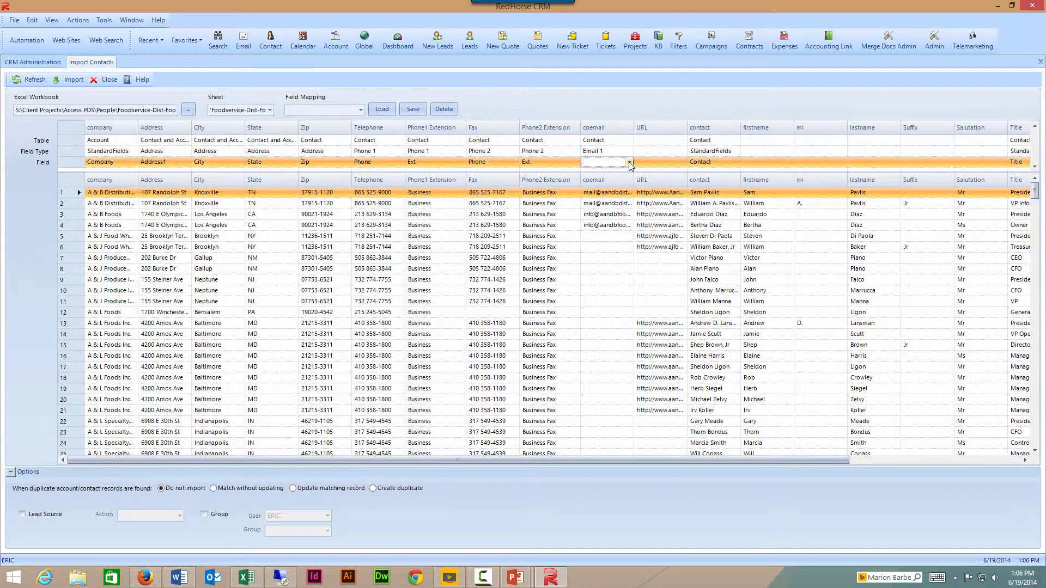
click(630, 163)
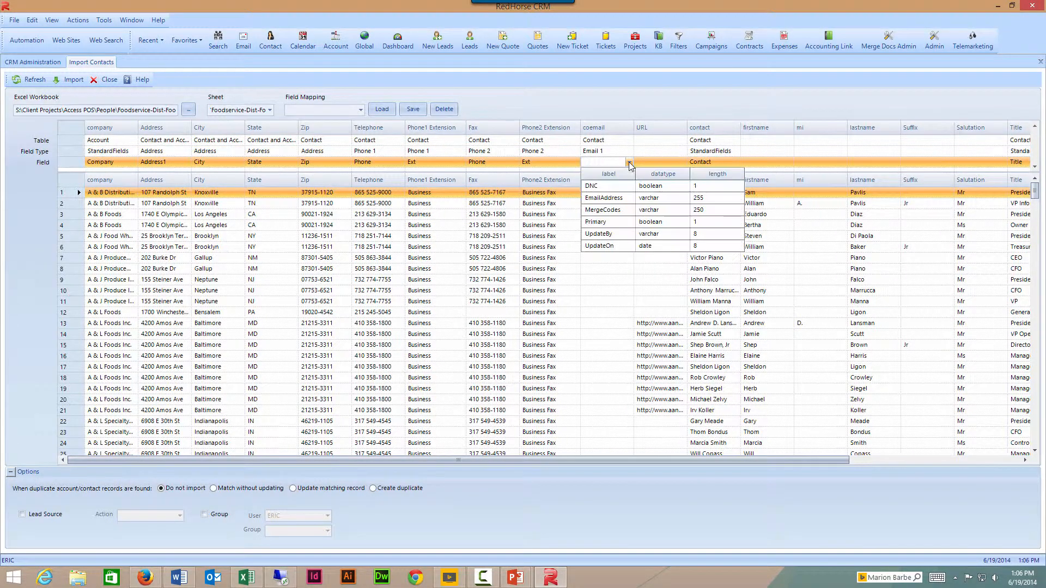
click(648, 200)
- Map the URL column to table Contact, field type Website and field Website
click(683, 143)
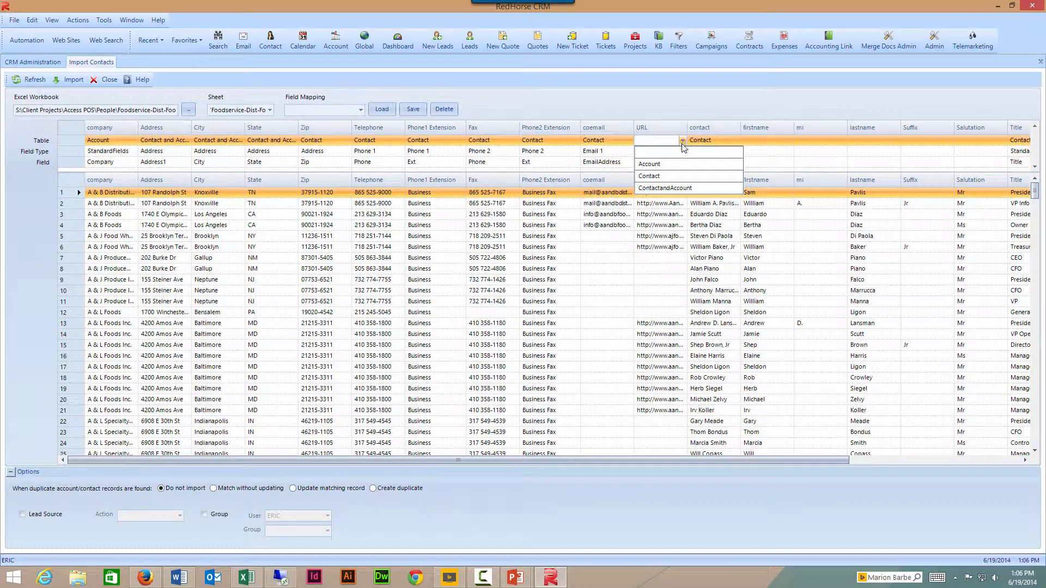
click(679, 166)
click(684, 154)
click(683, 152)
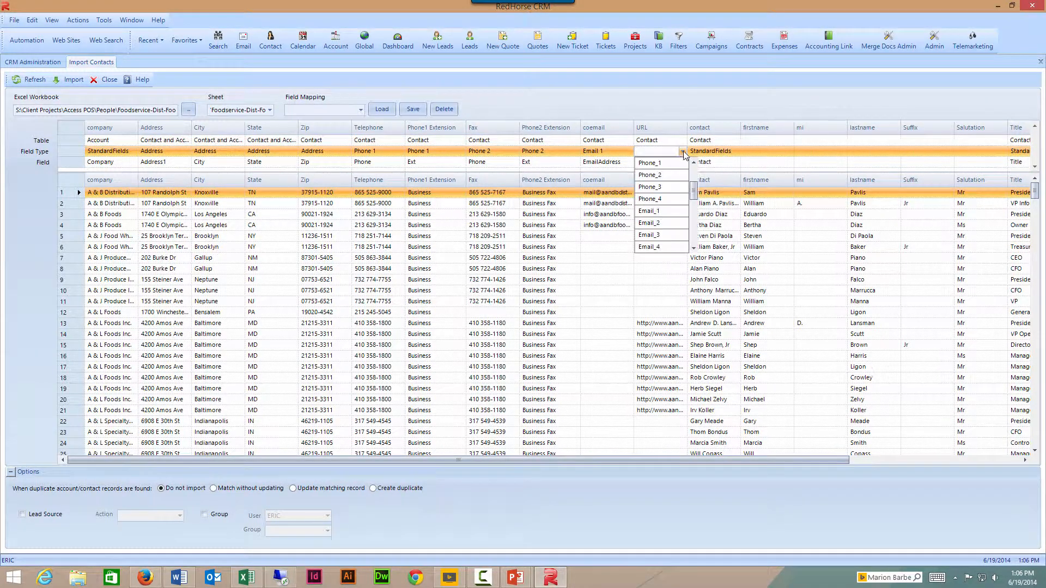
click(693, 248)
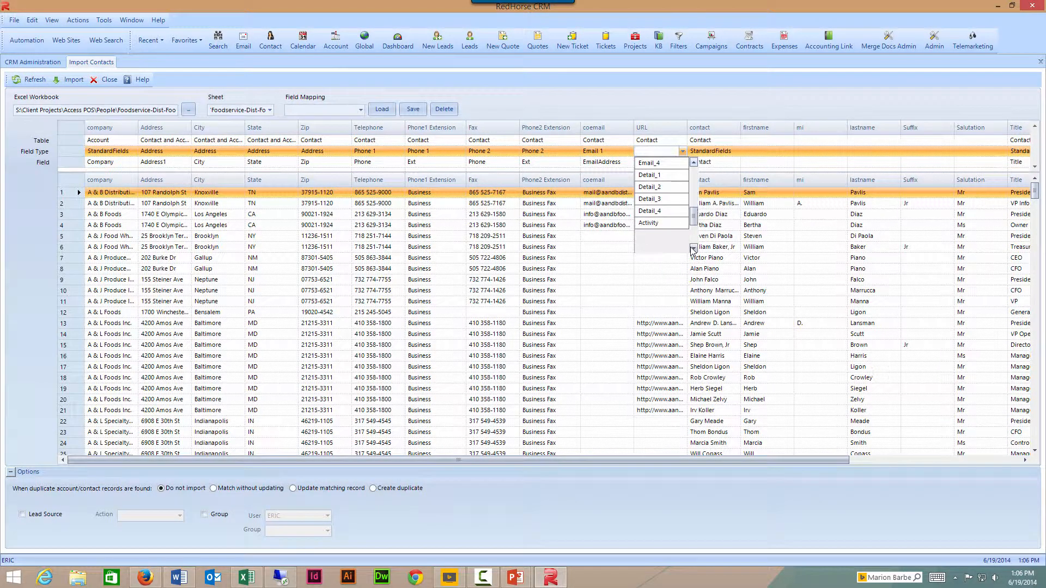
click(694, 163)
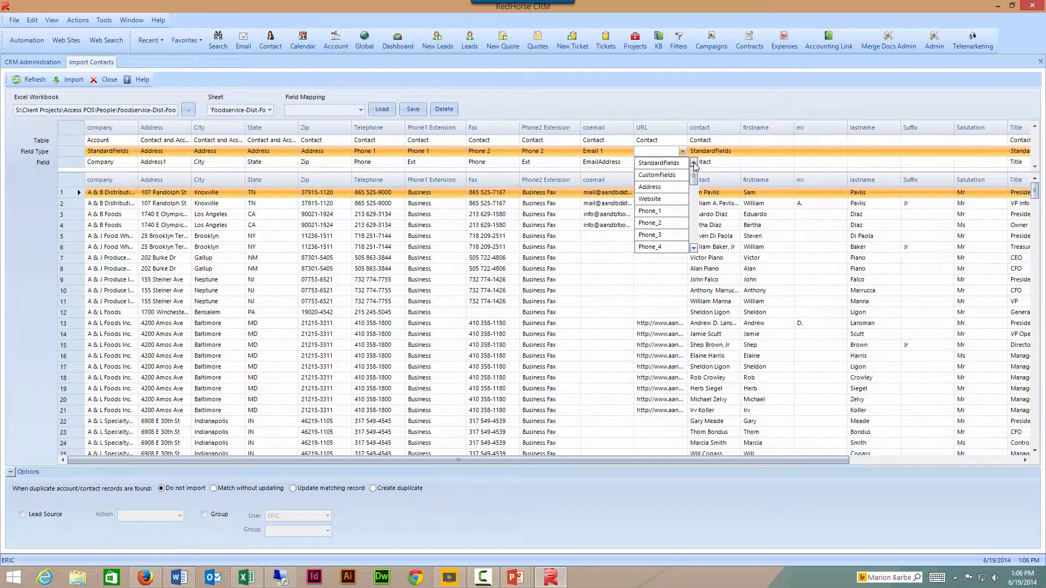
click(667, 199)
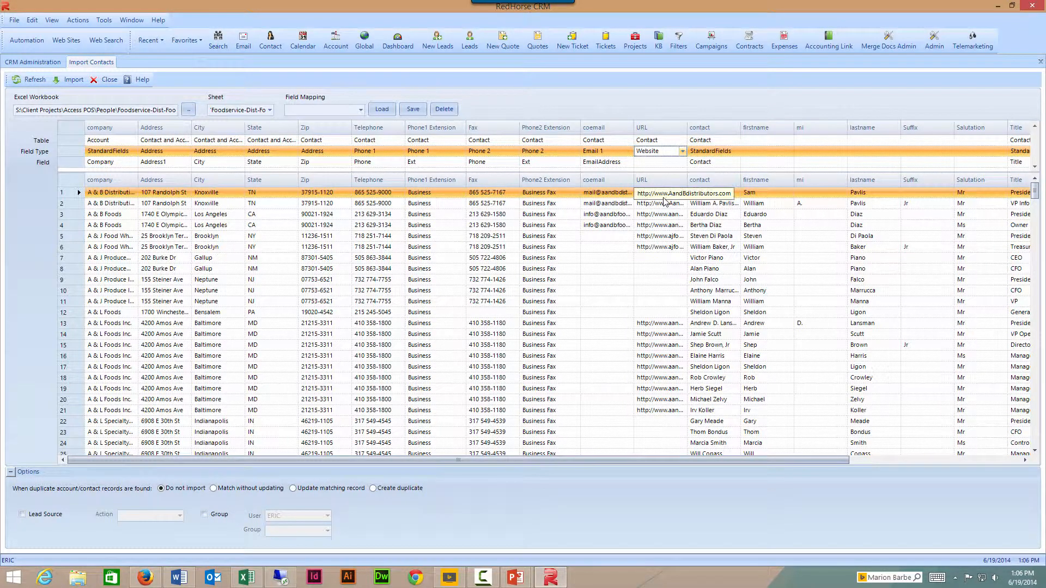
click(685, 164)
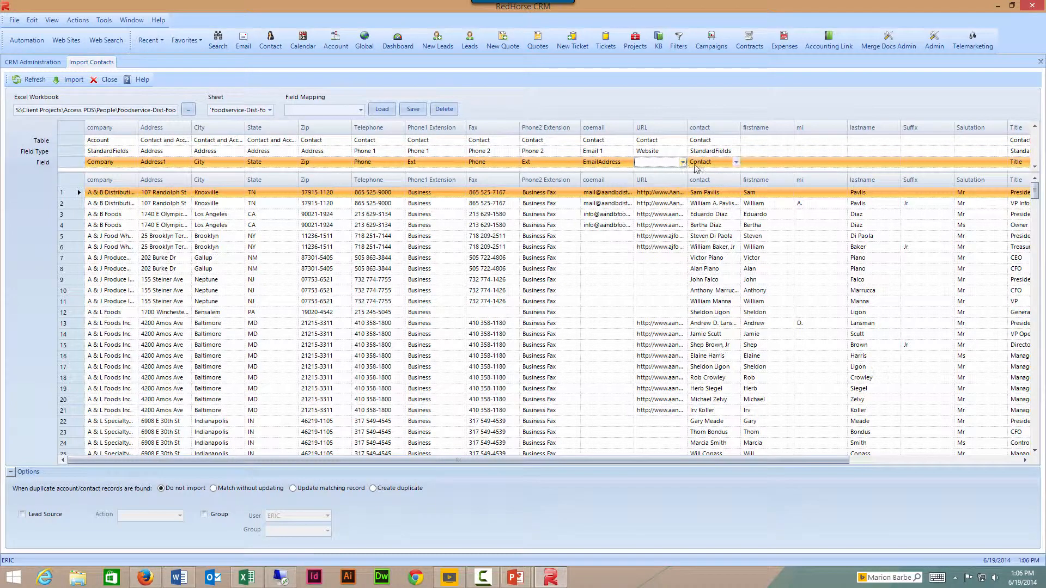
click(683, 163)
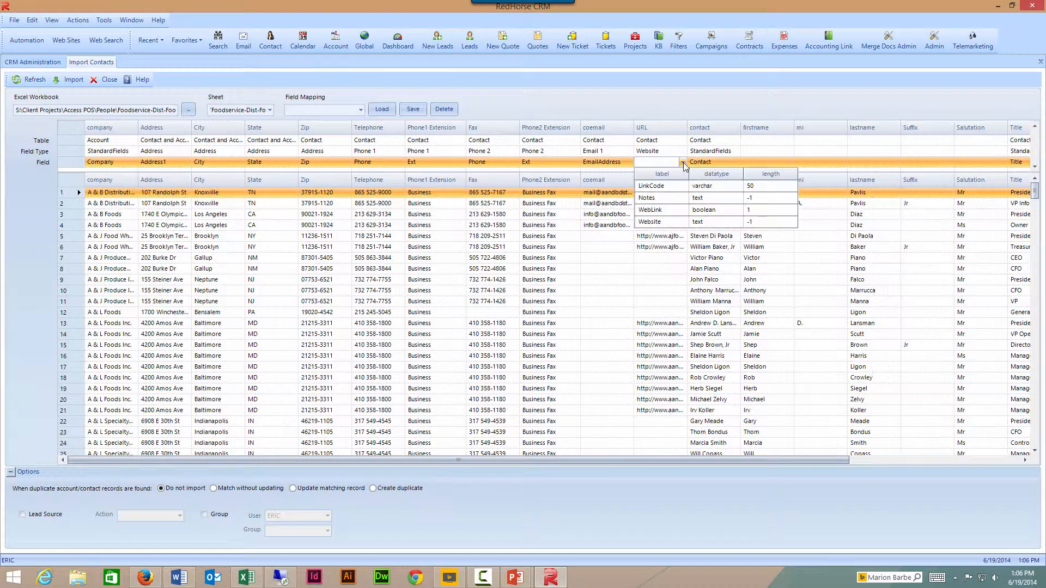
click(711, 223)
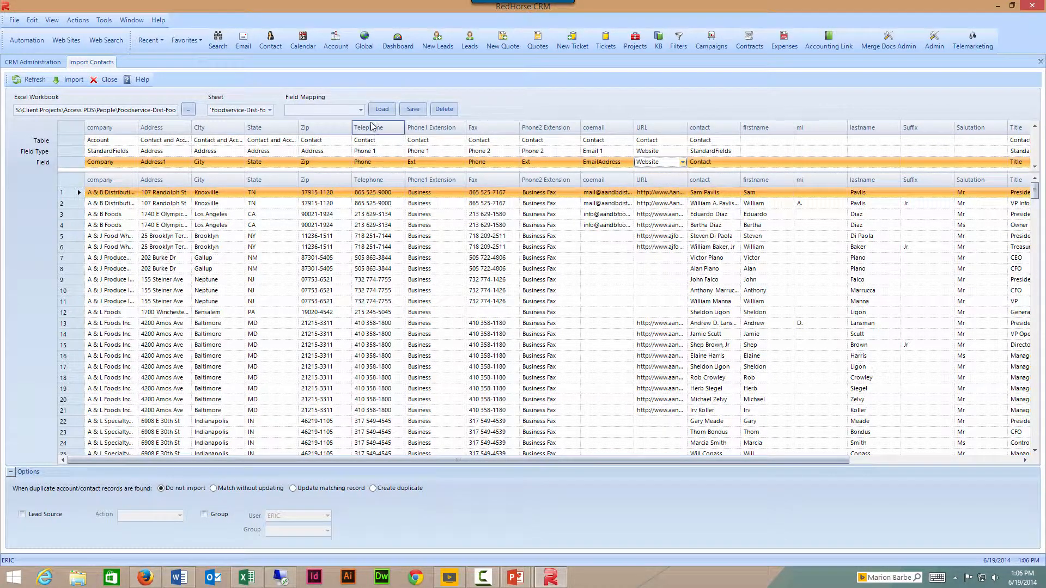
- Save the field mapping under the name Names and set duplicate account/contact records to Update matching record
click(331, 111)
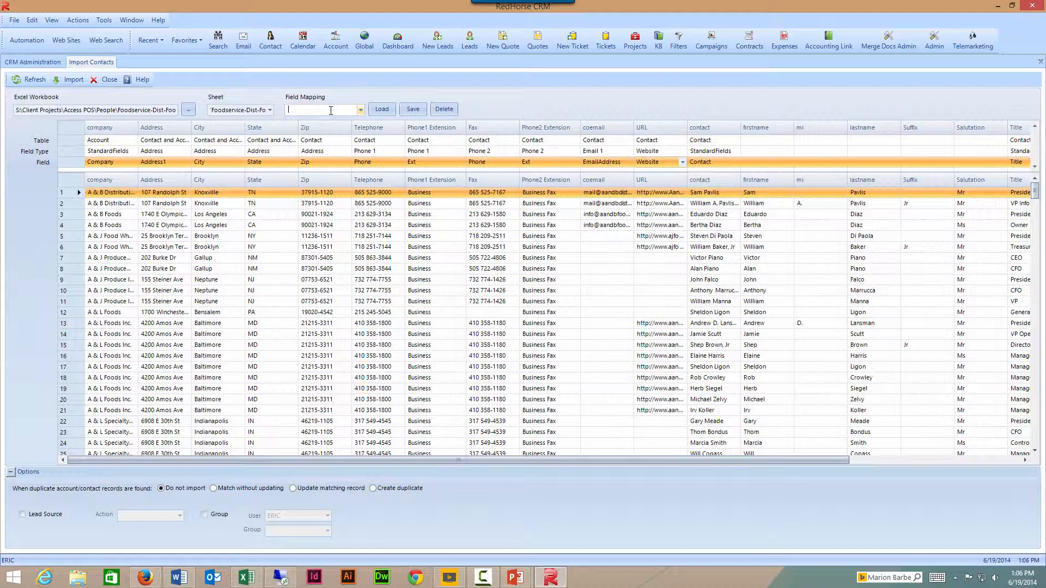
text(Names)
click(403, 110)
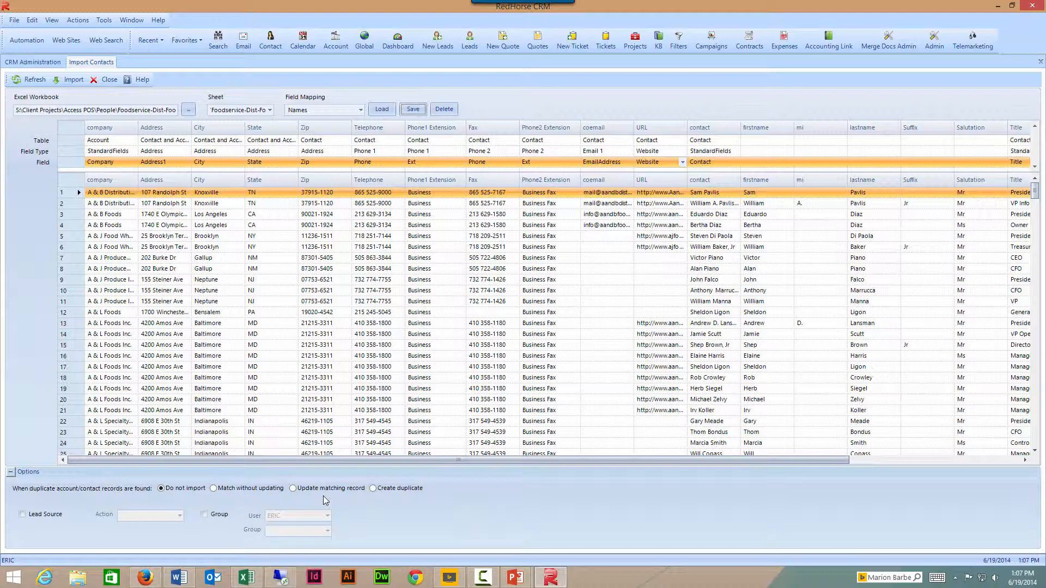
click(295, 489)
click(37, 516)
click(181, 516)
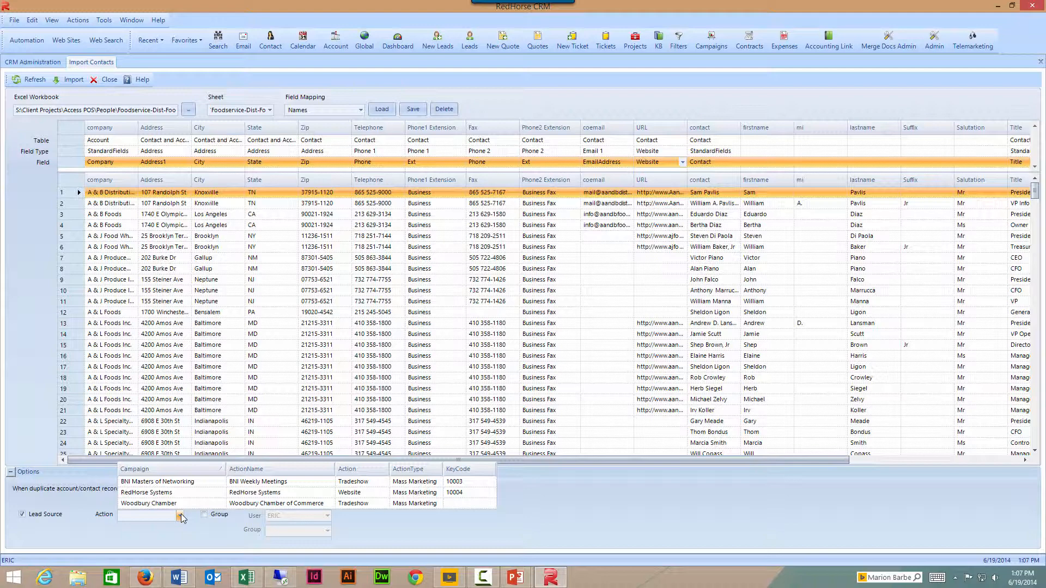
click(181, 517)
click(39, 519)
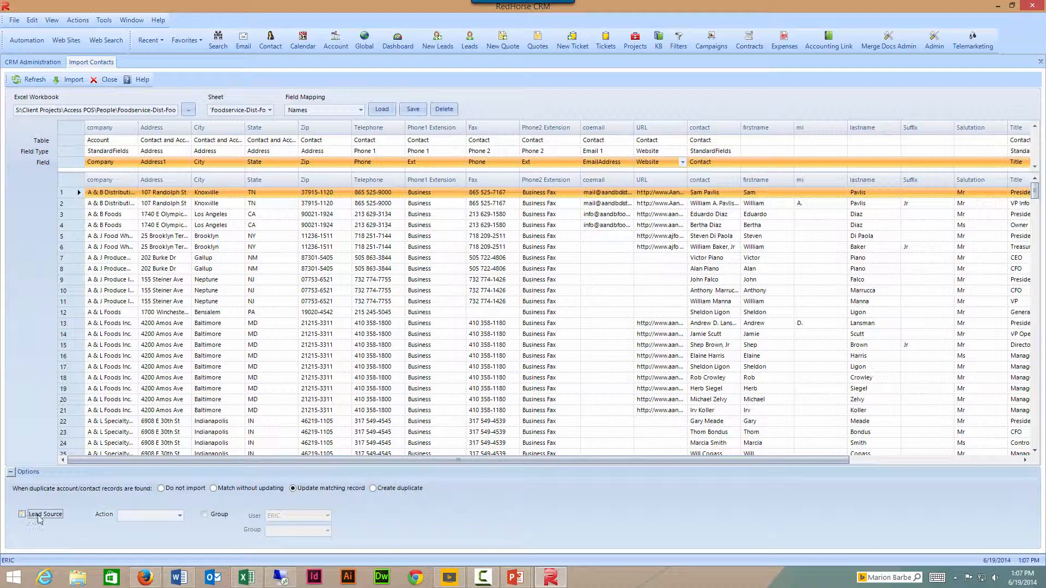
- Enable group assignment for the imported records, keep the current user as owner, and enter New Group Name as the group
click(207, 514)
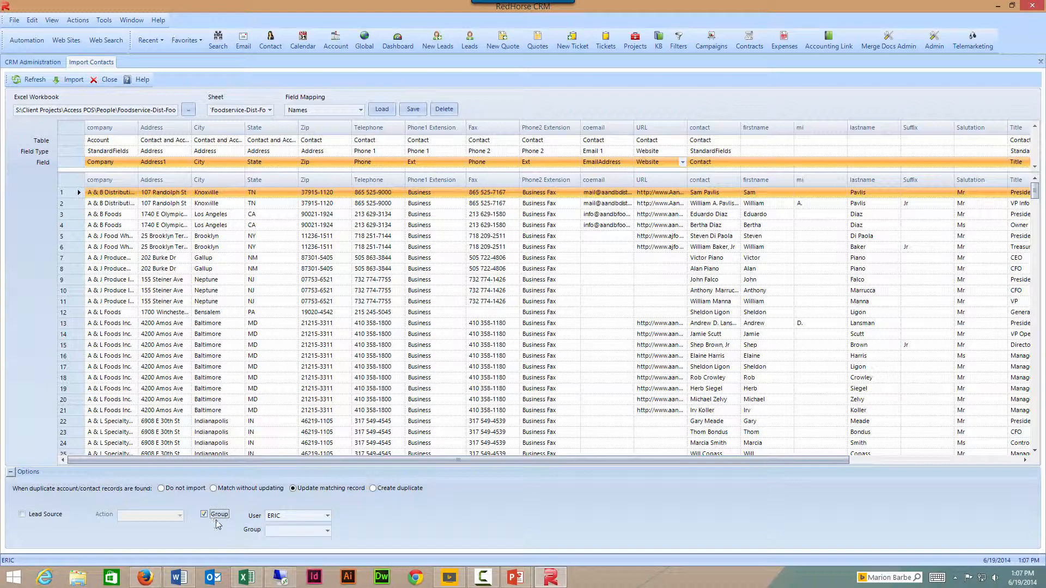
click(328, 516)
click(325, 463)
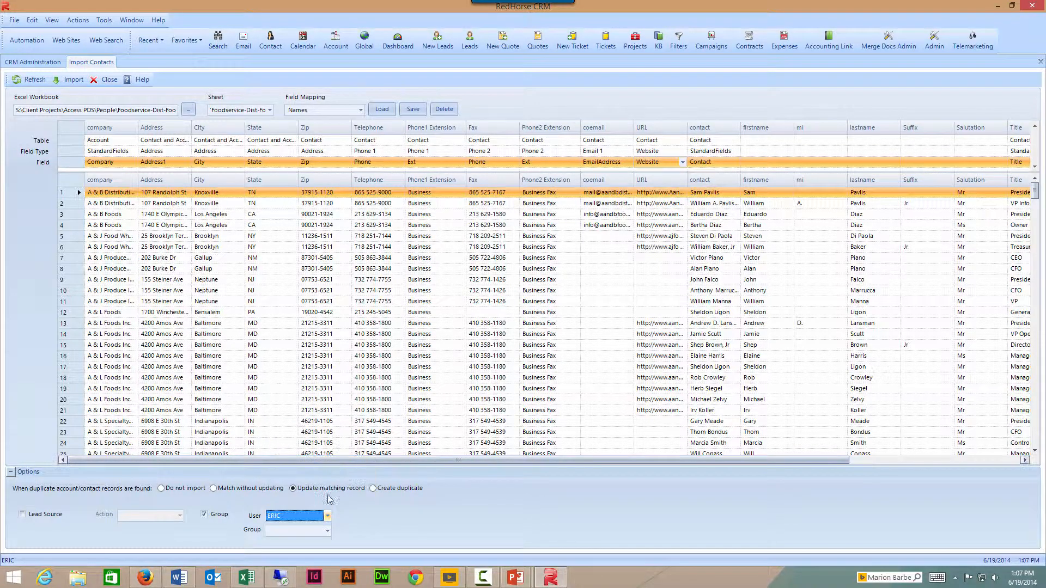
click(328, 531)
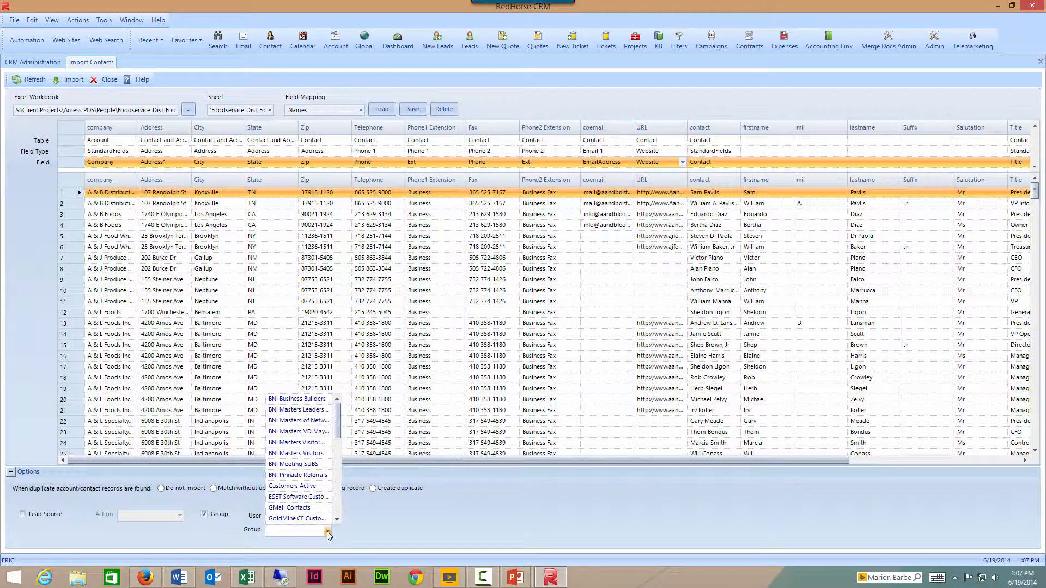
text(New Group Name)
key(Tab)
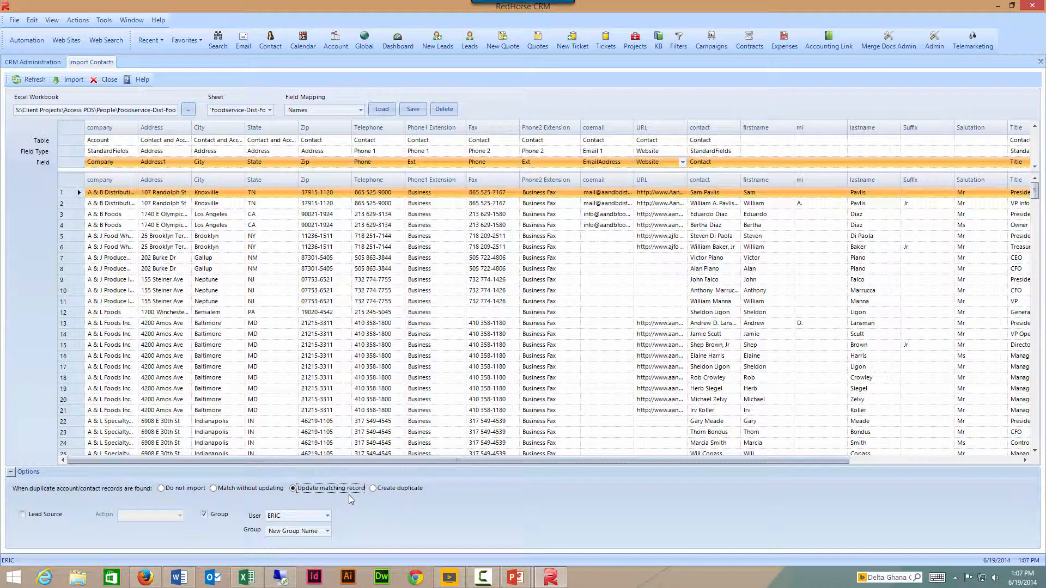
- Enable the lead source for the import and choose RedHorse Systems as its action
click(23, 514)
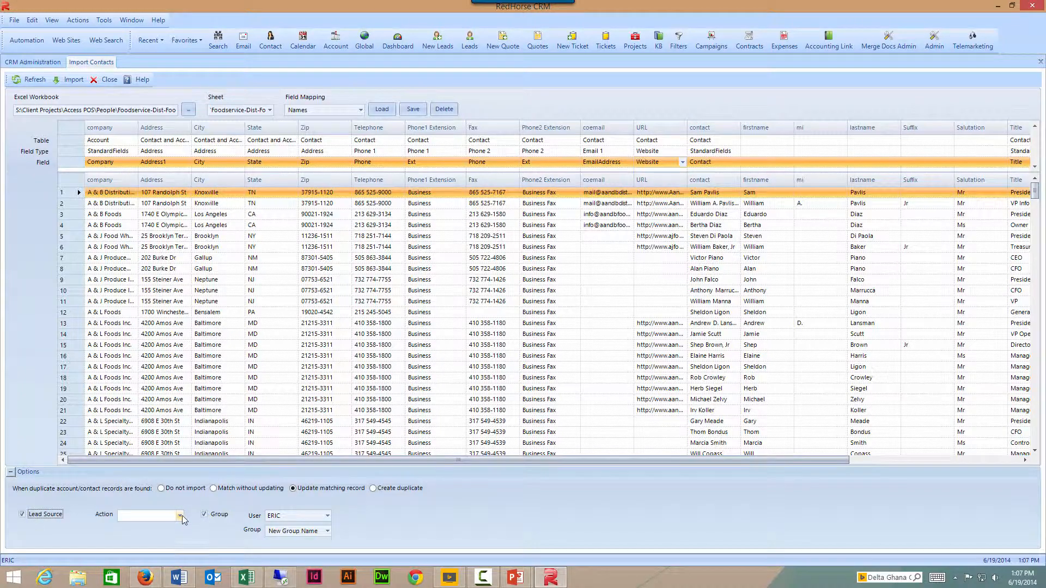
click(180, 516)
click(189, 494)
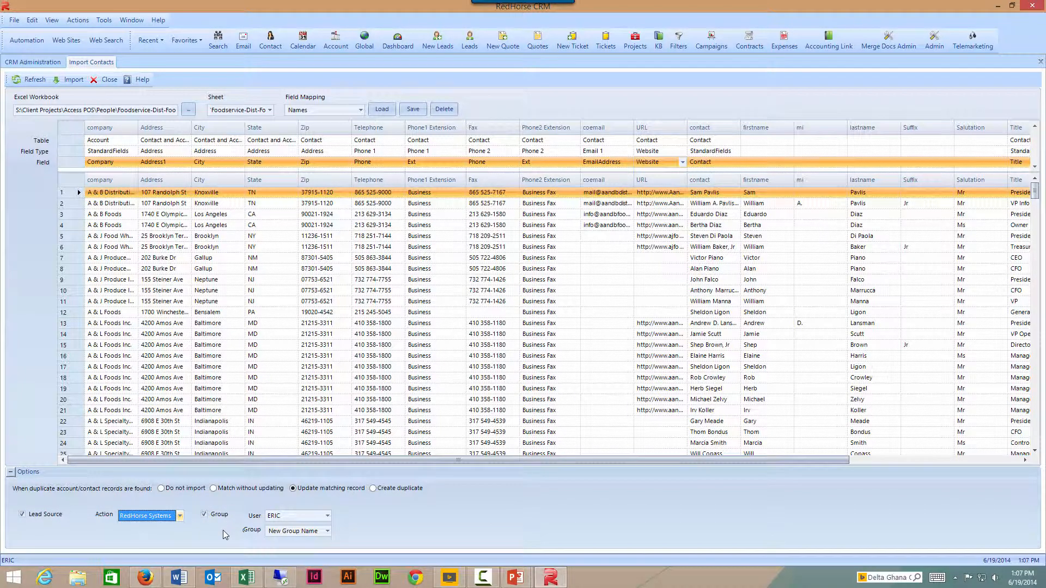